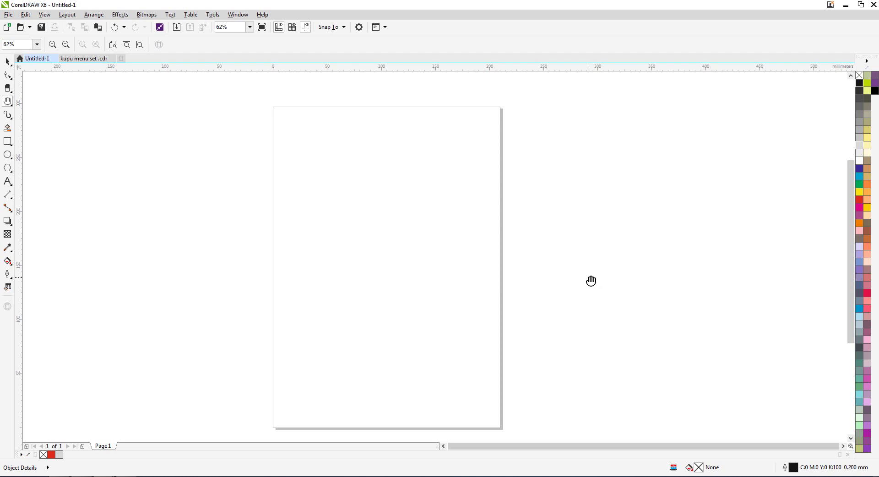
pyautogui.moveTo(467, 310); pyautogui.dragTo(469, 296)
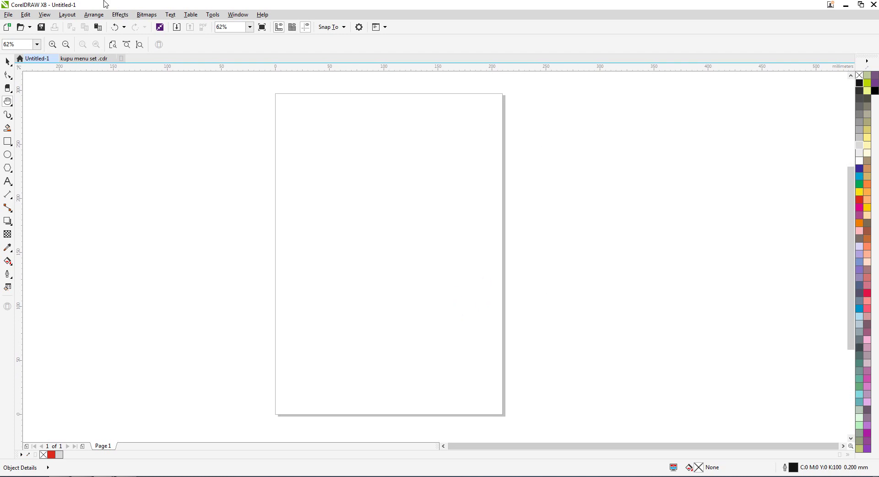
pyautogui.click(146, 15)
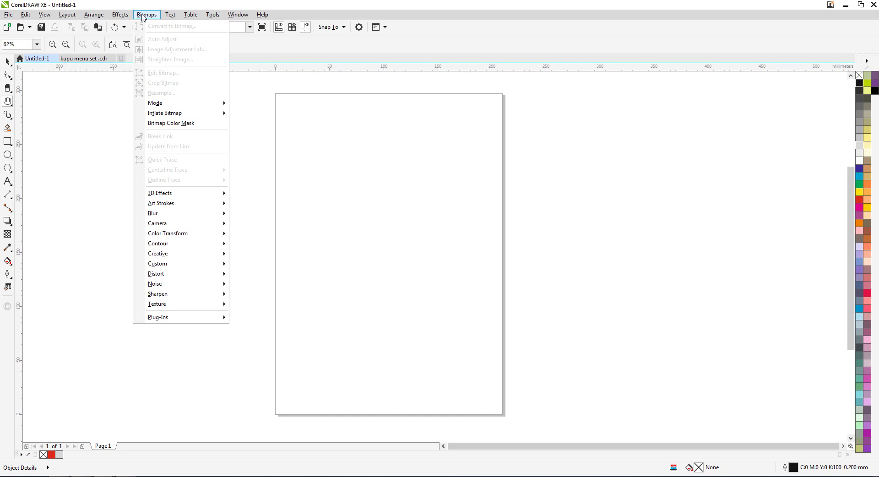
pyautogui.click(405, 184)
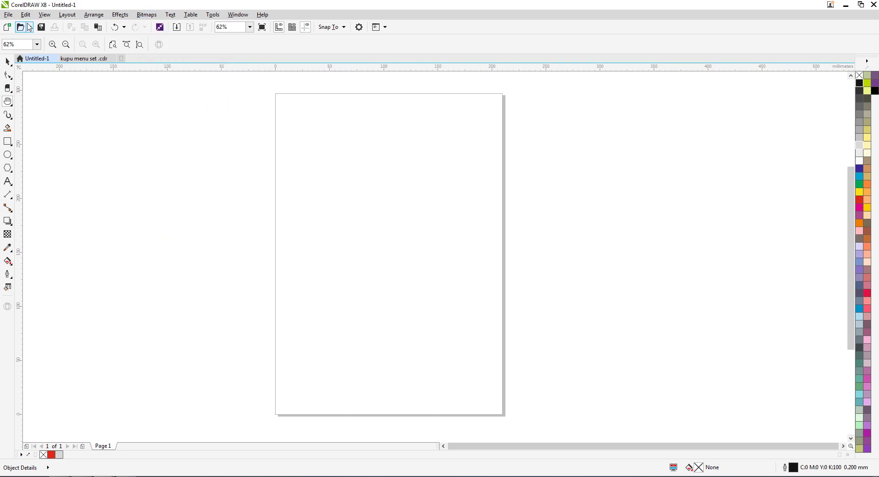
pyautogui.click(143, 15)
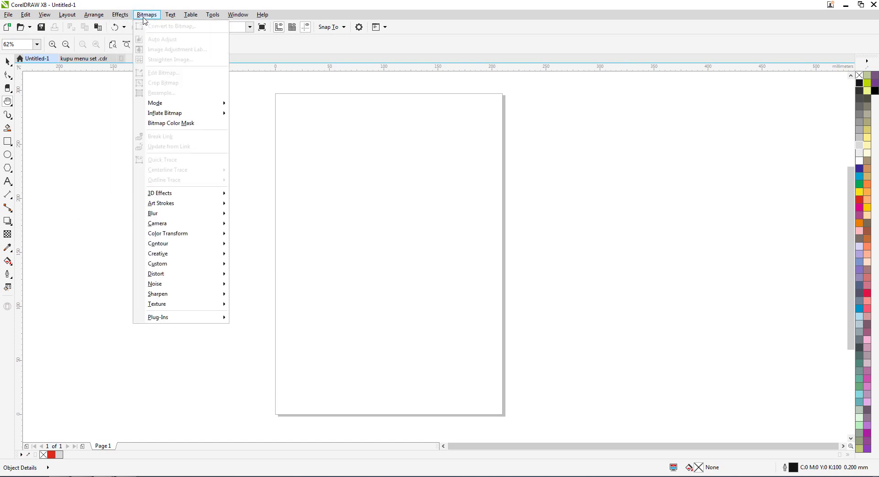
pyautogui.click(392, 169)
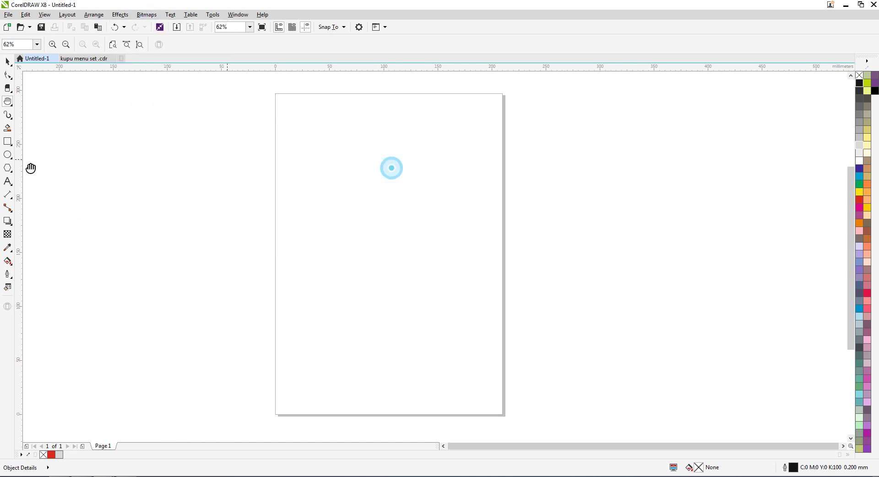
pyautogui.click(146, 14)
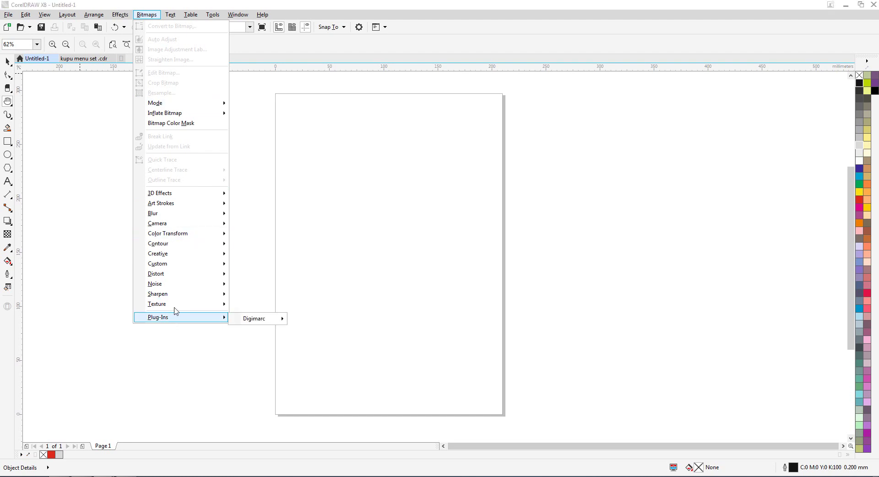
pyautogui.moveTo(173, 298)
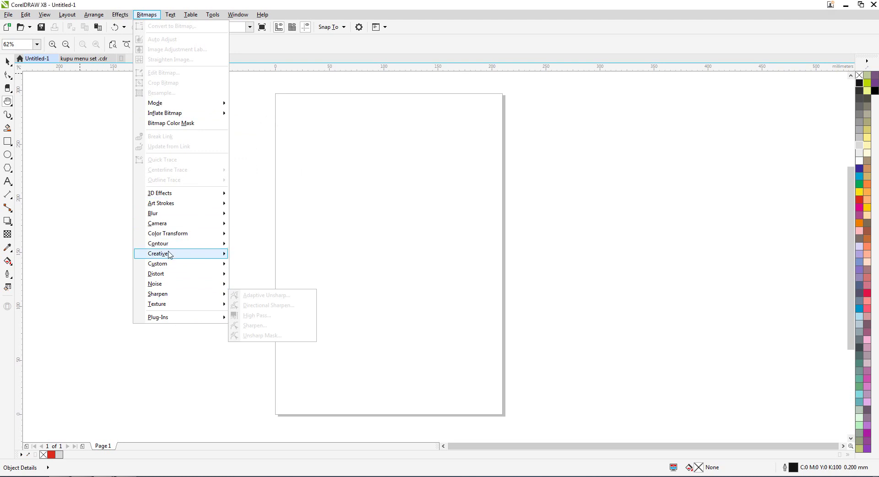
pyautogui.moveTo(169, 254)
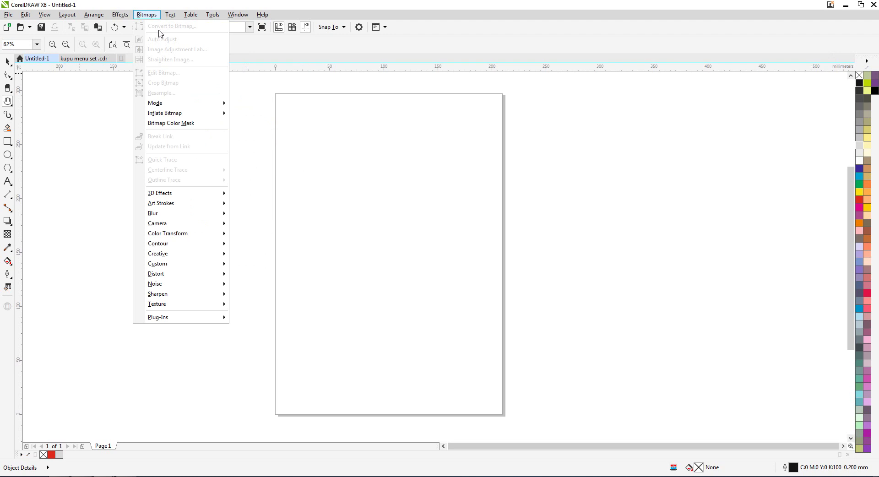
pyautogui.click(347, 192)
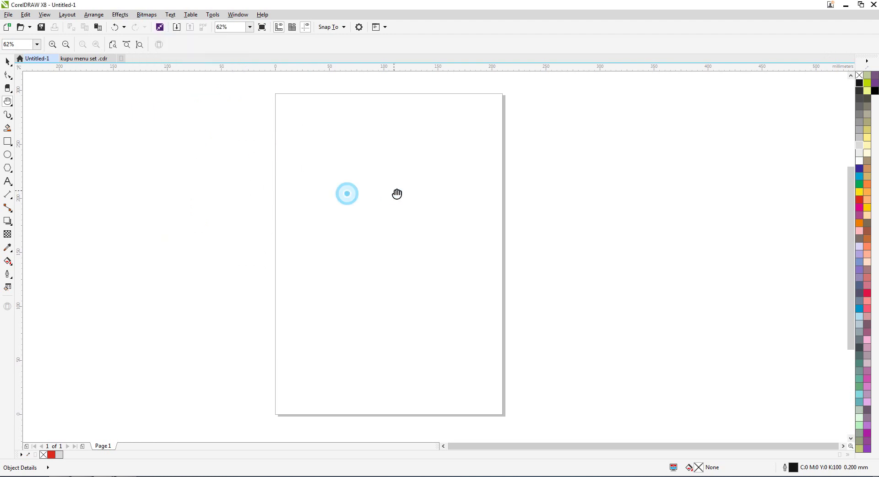
# Draw a rectangle about 78 × 95 mm in the upper half of the page and fill it with green
pyautogui.moveTo(322, 171); pyautogui.dragTo(293, 175)
pyautogui.click(7, 142)
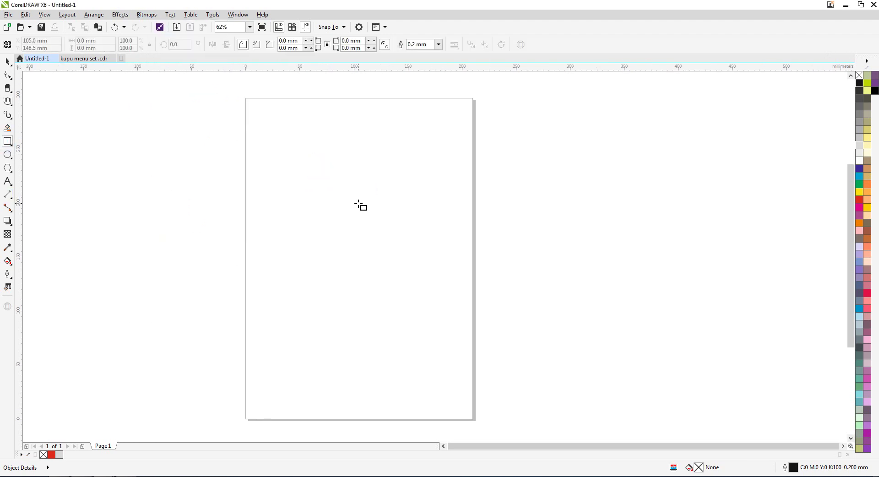
pyautogui.moveTo(298, 145)
pyautogui.mouseDown()
pyautogui.moveTo(344, 249)
pyautogui.moveTo(383, 247)
pyautogui.mouseUp()
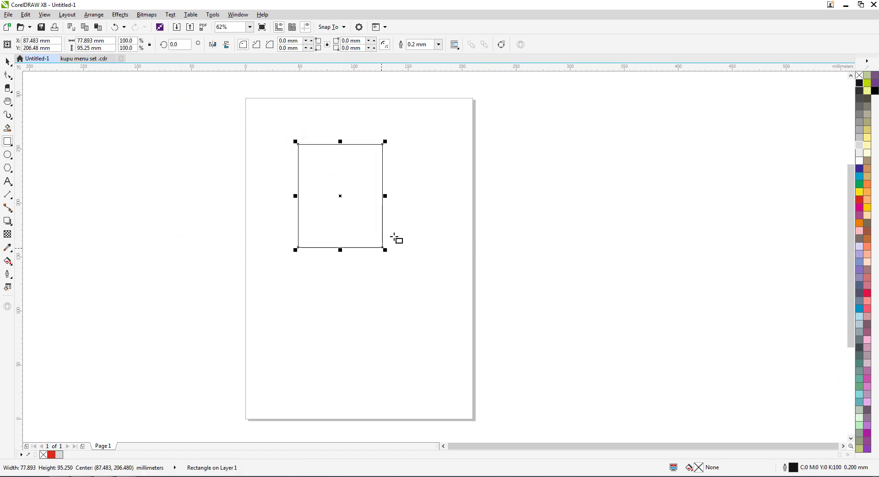
pyautogui.click(859, 184)
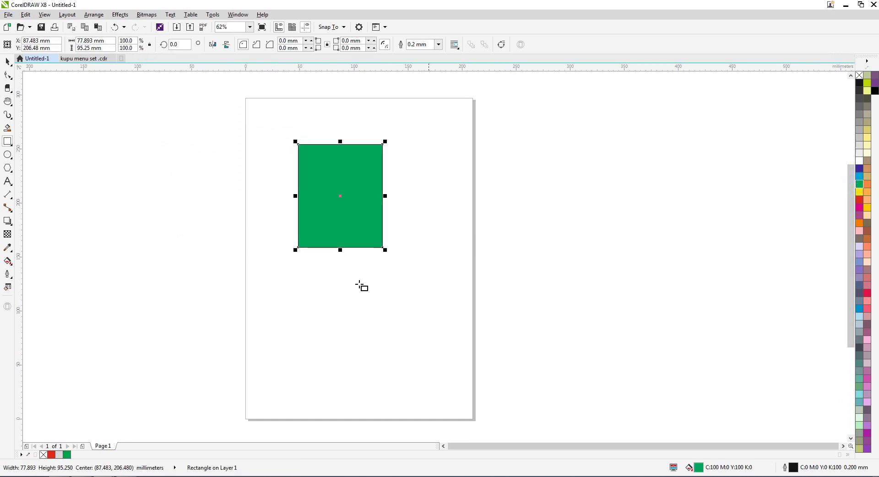
# Add the artistic text "sample text" in Arial below the rectangle and enlarge it to slightly wider than the rectangle
pyautogui.click(7, 181)
pyautogui.click(316, 284)
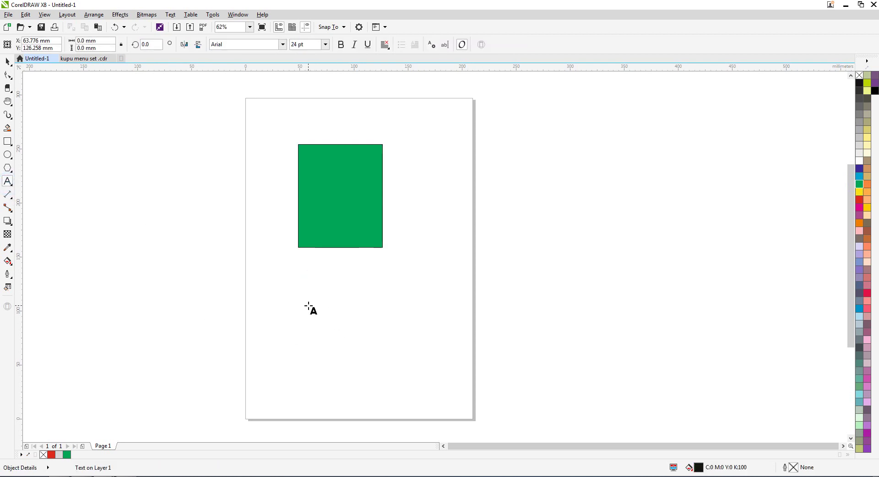
pyautogui.write('sample text')
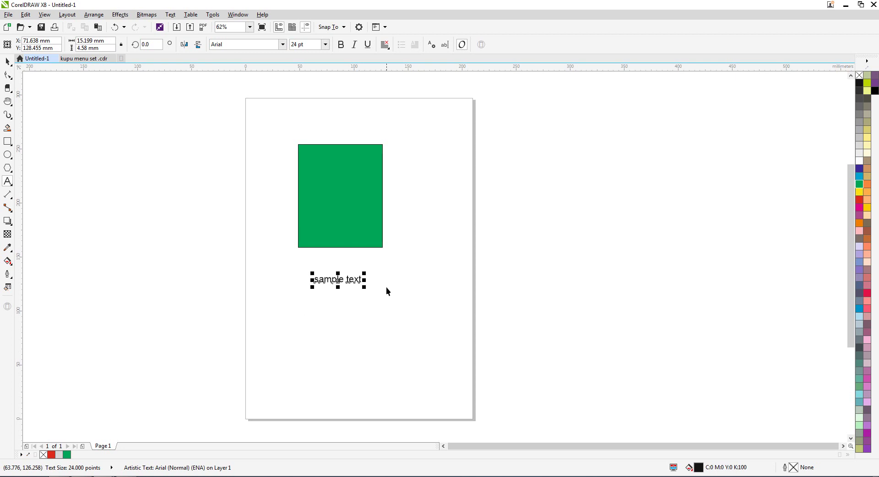
pyautogui.hotkey('ctrl', 'space')
pyautogui.moveTo(365, 287); pyautogui.dragTo(396, 309)
pyautogui.click(378, 191)
pyautogui.click(514, 158)
pyautogui.click(359, 162)
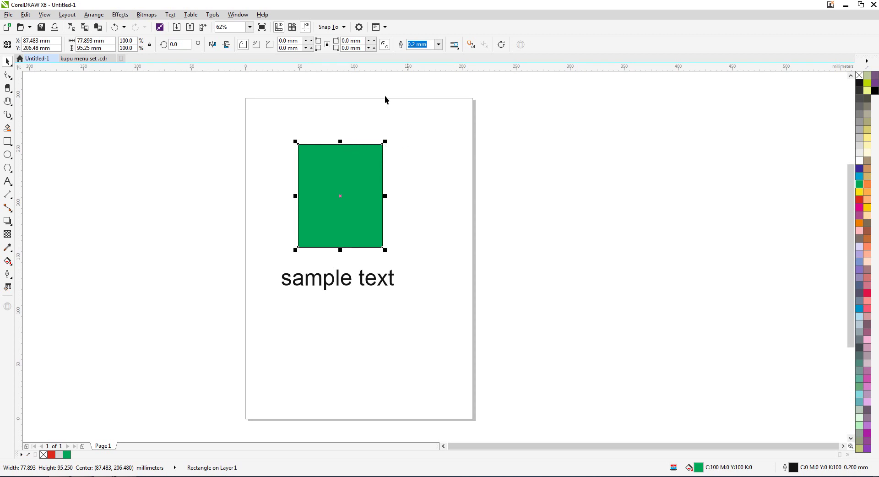
pyautogui.click(147, 15)
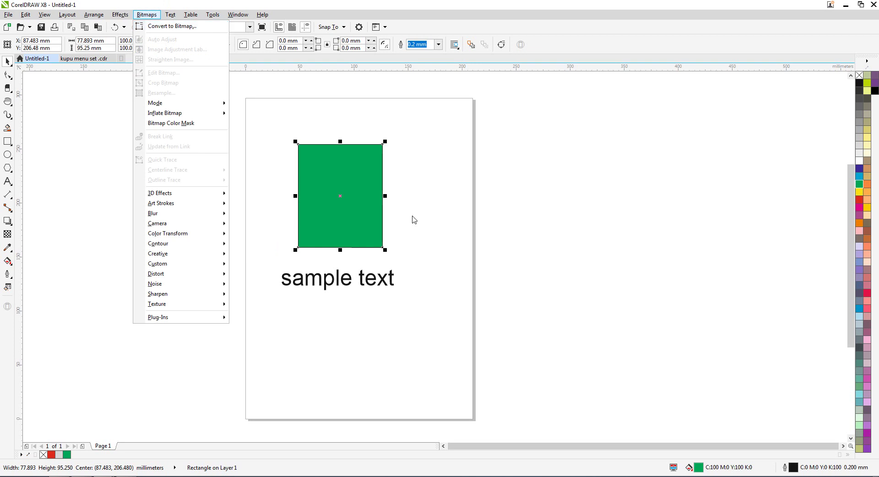
pyautogui.click(506, 220)
# Move the green rectangle toward the page's upper-left corner, centred at about X 61 mm, Y 232 mm
pyautogui.moveTo(365, 166); pyautogui.dragTo(322, 135)
pyautogui.scroll(2, 291, 92)
pyautogui.click(170, 124)
pyautogui.moveTo(325, 226); pyautogui.dragTo(291, 254)
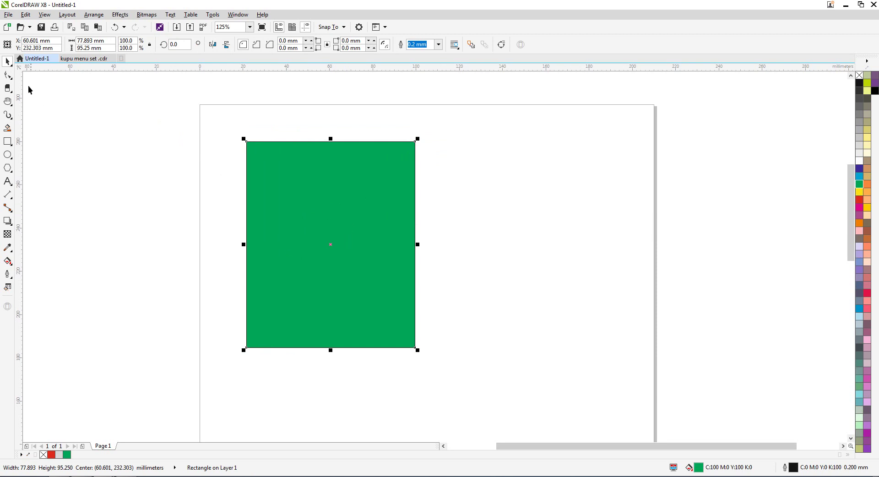
# Round all four corners of the green rectangle to a radius of about 10.4 mm and convert it to curves
pyautogui.click(8, 75)
pyautogui.moveTo(414, 141); pyautogui.dragTo(444, 196)
pyautogui.click(306, 179)
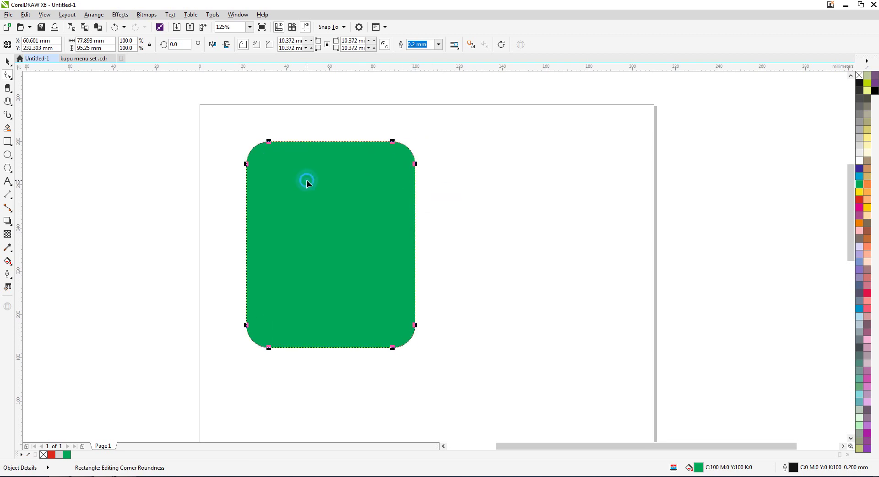
pyautogui.click(94, 14)
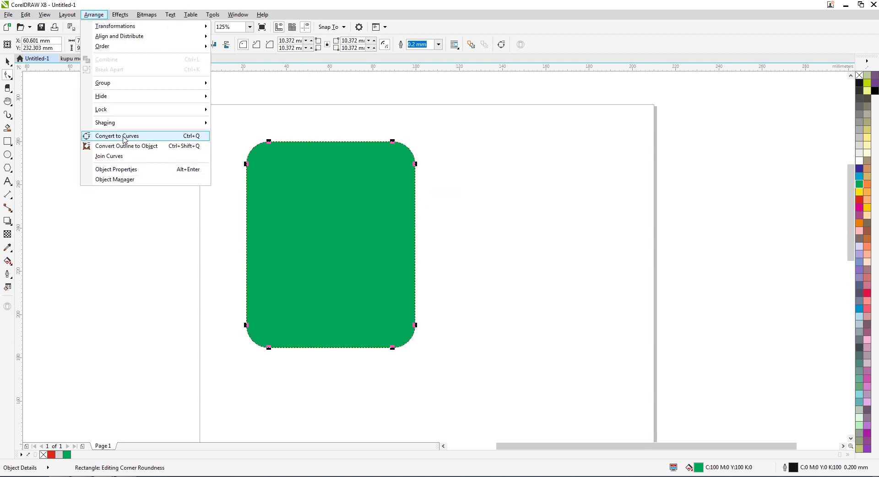
pyautogui.click(123, 136)
# Pull the curve's upper-left corner nodes inward to form a concave edge and move the shape to about X 29 mm, Y 236 mm
pyautogui.moveTo(237, 123); pyautogui.dragTo(358, 214)
pyautogui.click(276, 150)
pyautogui.moveTo(246, 168); pyautogui.dragTo(314, 295)
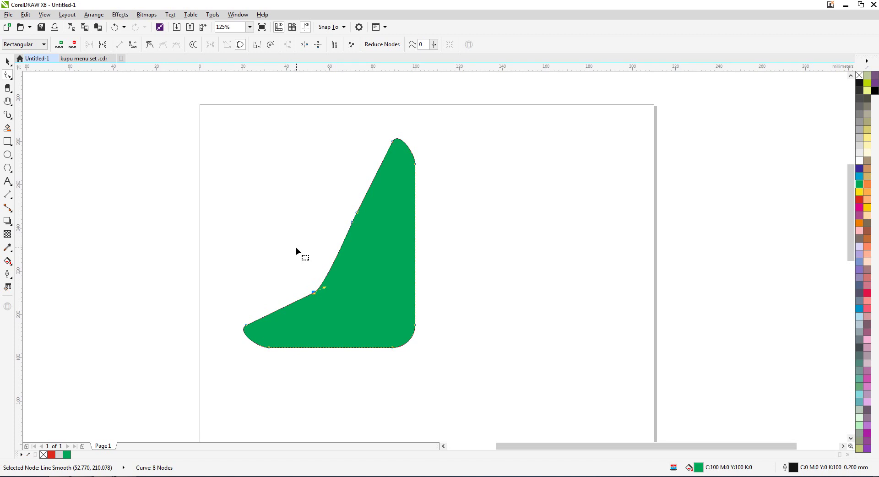
pyautogui.moveTo(327, 289); pyautogui.dragTo(344, 276)
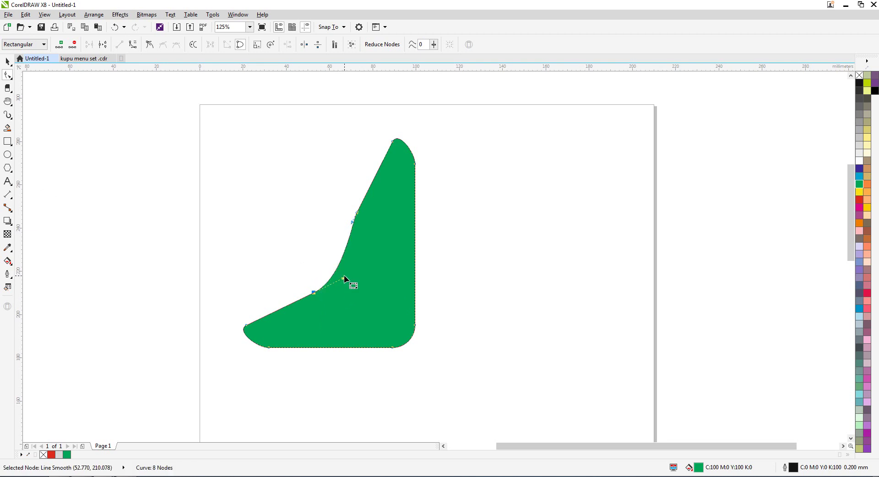
pyautogui.click(7, 61)
pyautogui.moveTo(412, 224); pyautogui.dragTo(345, 219)
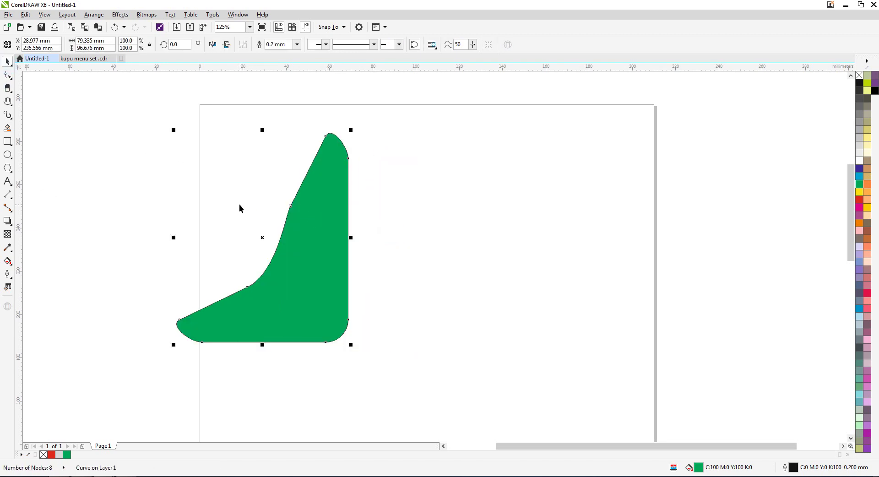
# Import Fairy-Tale-Dress-in-India.jpg and place it about 105 mm wide beside the green shape
pyautogui.hotkey('ctrl', 'i')
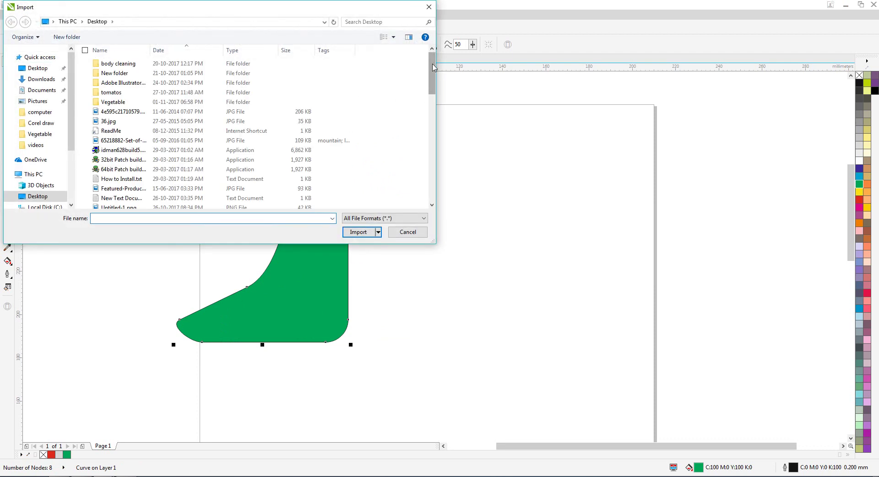
pyautogui.moveTo(432, 73); pyautogui.dragTo(432, 178)
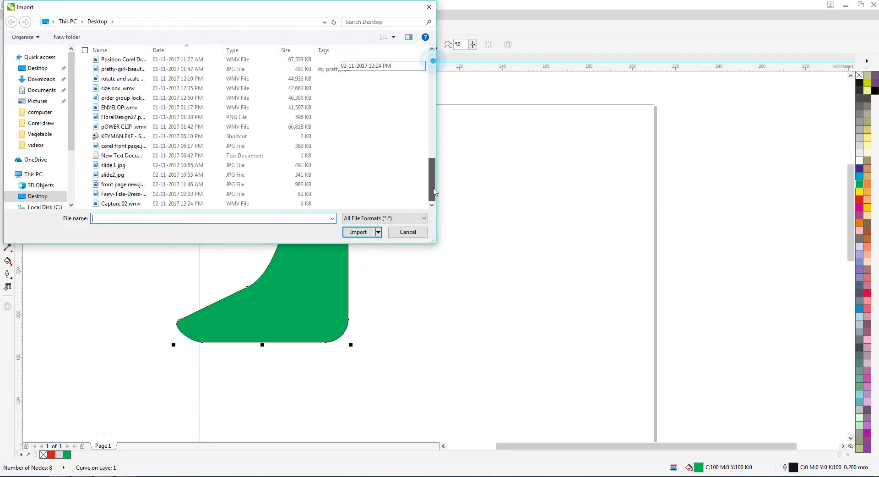
pyautogui.doubleClick(120, 193)
pyautogui.moveTo(396, 150); pyautogui.dragTo(628, 295)
pyautogui.click(717, 243)
pyautogui.click(700, 245)
pyautogui.moveTo(512, 220); pyautogui.dragTo(516, 238)
pyautogui.click(669, 237)
pyautogui.click(429, 206)
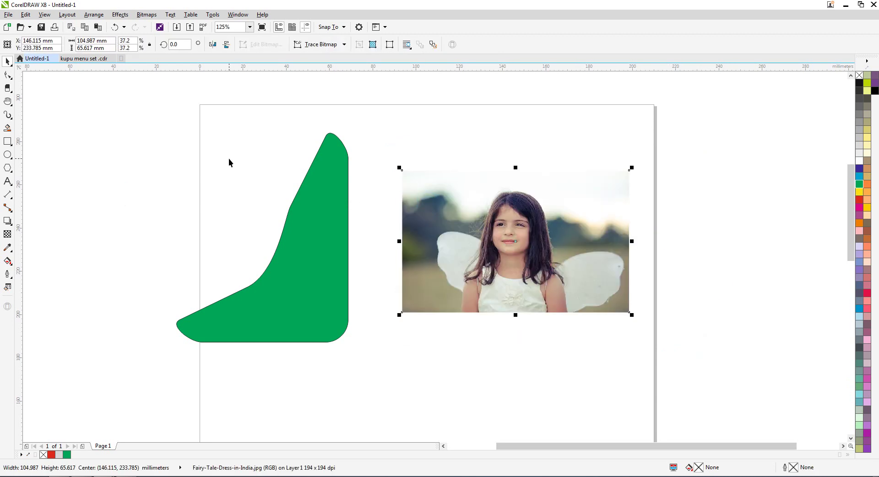
# Show the imported photo's corner nodes with the Shape tool and try applying a cyan fill to the photo
pyautogui.click(8, 75)
pyautogui.click(397, 174)
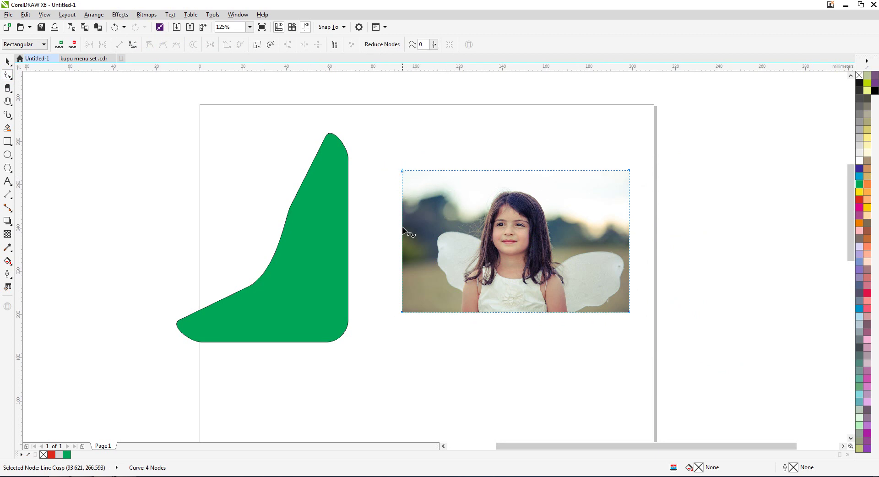
pyautogui.click(8, 61)
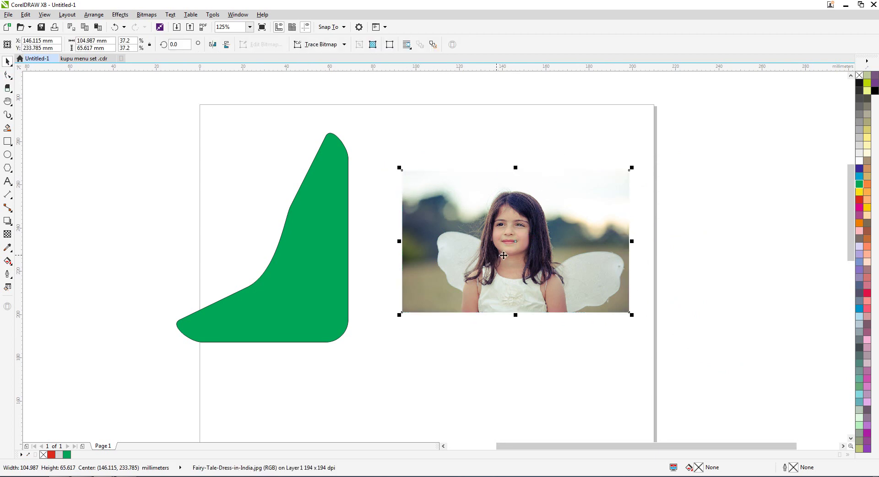
pyautogui.click(859, 175)
pyautogui.click(656, 229)
# Try several palette colors on the green shape and settle on the blue fill C100 M100 Y0 K0
pyautogui.click(286, 248)
pyautogui.click(856, 207)
pyautogui.click(859, 199)
pyautogui.click(858, 192)
pyautogui.click(859, 168)
pyautogui.click(428, 374)
# Reposition the blue shape and the photo so that they sit slightly closer together
pyautogui.moveTo(316, 272); pyautogui.dragTo(310, 287)
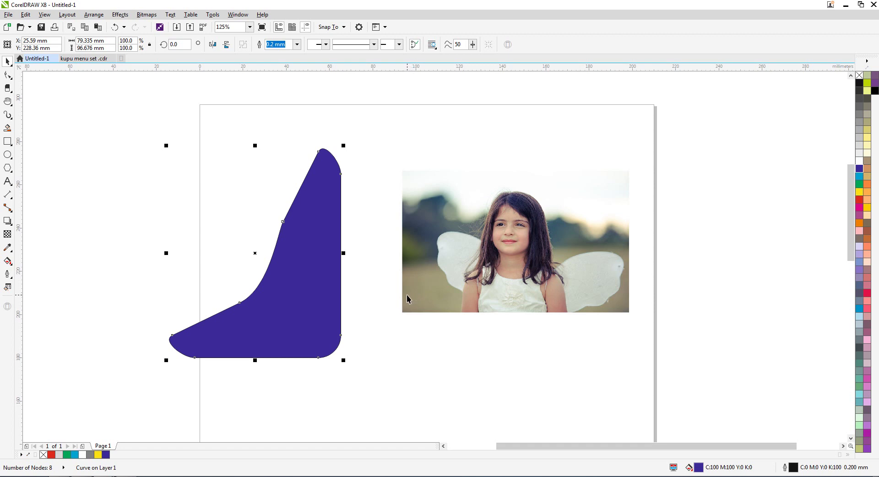
pyautogui.click(461, 346)
pyautogui.click(530, 237)
pyautogui.moveTo(529, 237); pyautogui.dragTo(520, 239)
pyautogui.moveTo(315, 273); pyautogui.dragTo(336, 265)
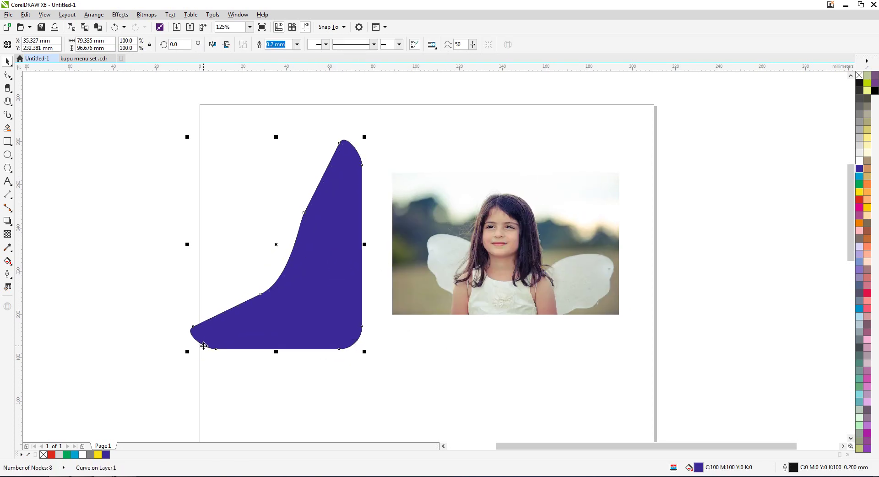
# Scale the blue shape down to about 64 × 70 mm and move it next to the photo
pyautogui.moveTo(187, 353); pyautogui.dragTo(220, 311)
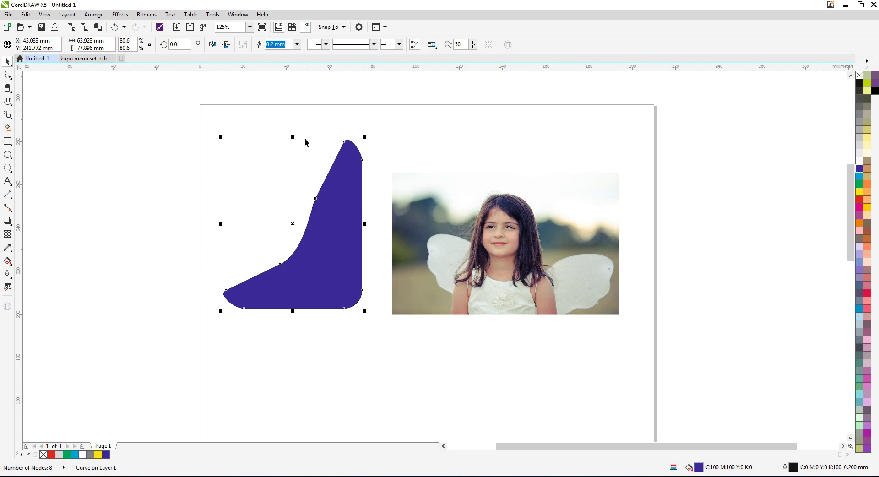
pyautogui.moveTo(293, 137); pyautogui.dragTo(295, 156)
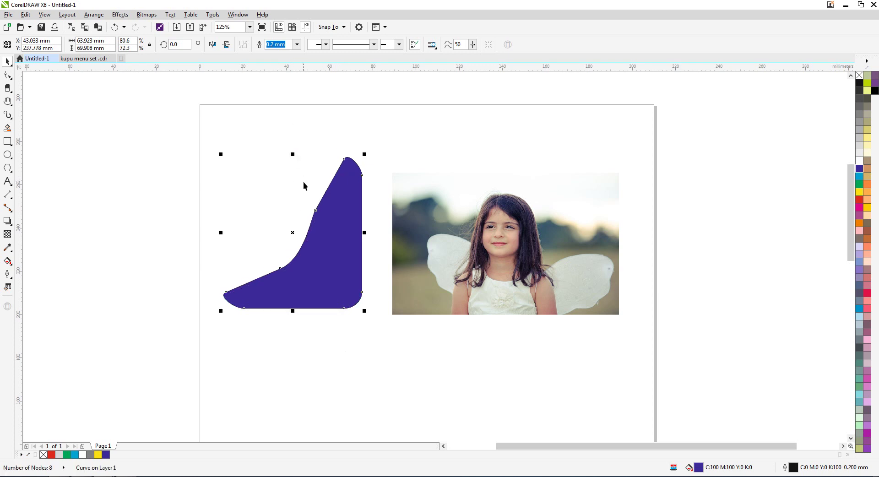
pyautogui.moveTo(325, 227); pyautogui.dragTo(336, 236)
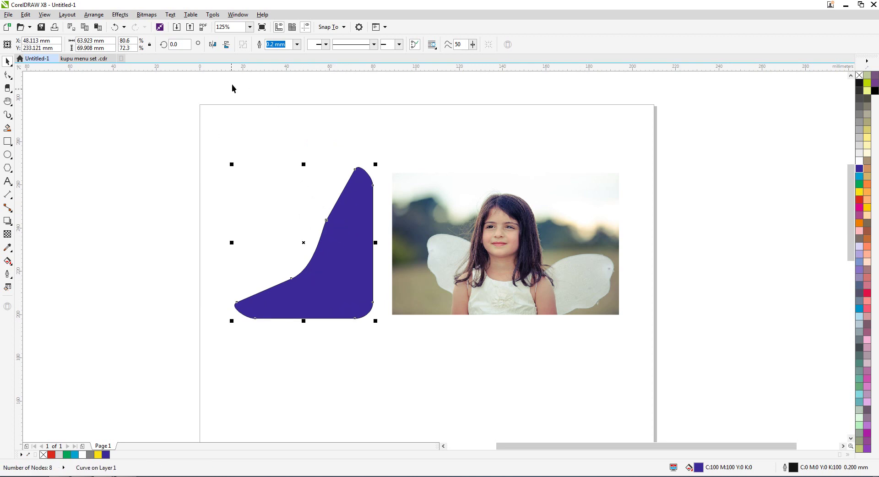
# Delete the blue shape and move the photo to the page's upper-left area, centred at about X 58 mm, Y 260 mm
pyautogui.click(148, 15)
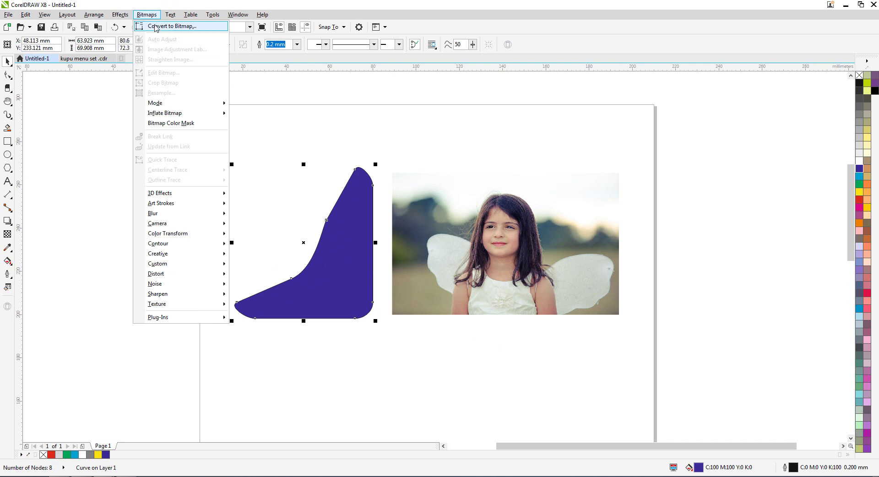
pyautogui.click(156, 27)
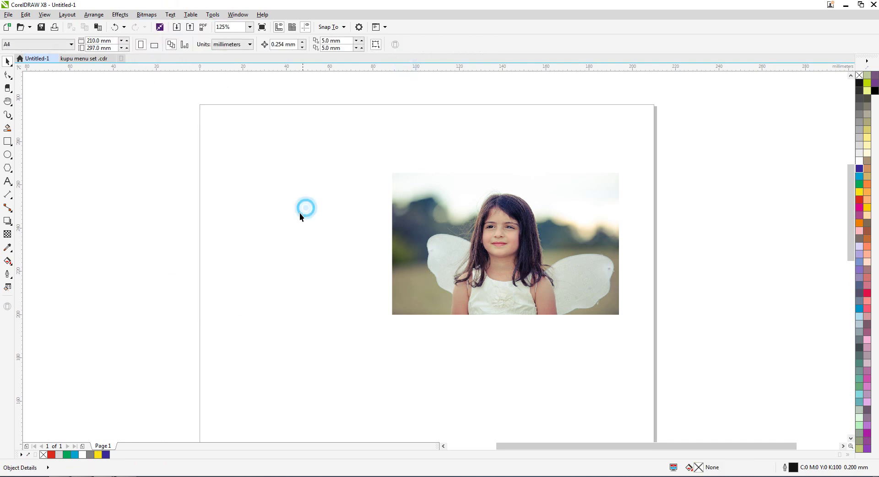
pyautogui.moveTo(513, 257); pyautogui.dragTo(332, 198)
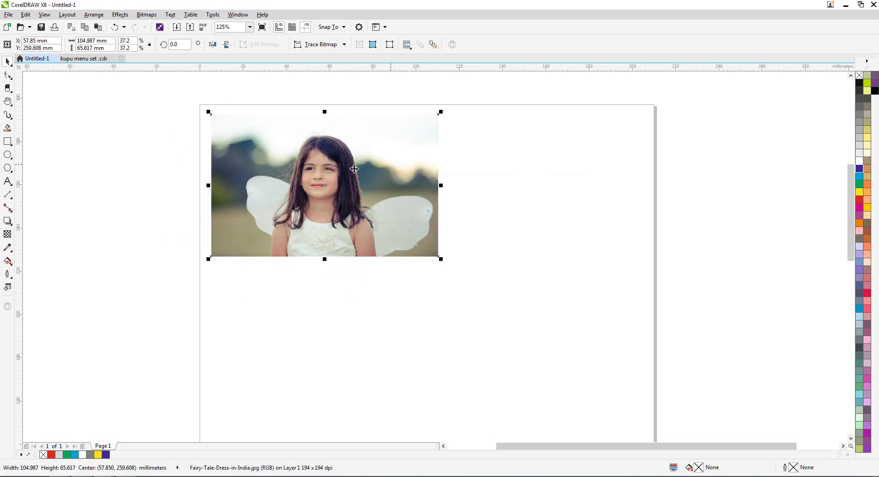
# Draw a rectangle about 57 × 74 mm beside the photo and fill it with magenta C0 M100 Y0 K0
pyautogui.click(8, 141)
pyautogui.moveTo(495, 151)
pyautogui.mouseDown()
pyautogui.moveTo(606, 312)
pyautogui.moveTo(619, 312)
pyautogui.mouseUp()
pyautogui.click(859, 207)
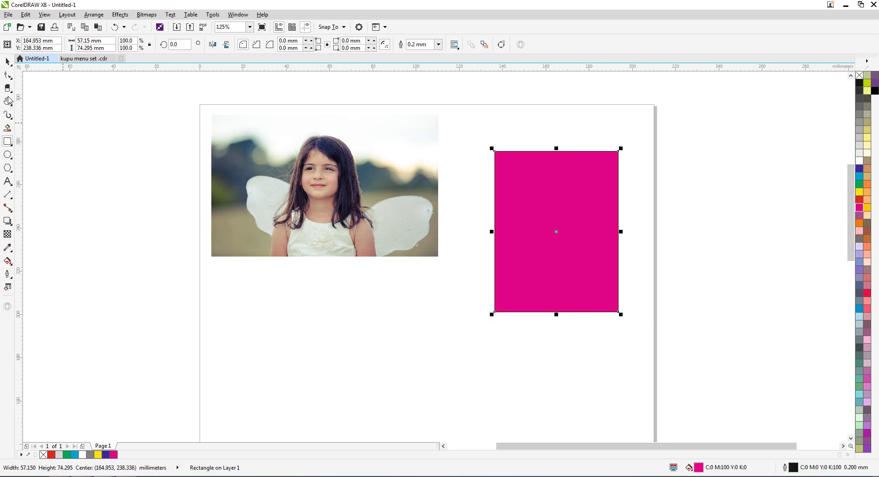
# Move the magenta rectangle up and toward the photo, centred at about X 160 mm, Y 244 mm, and keep it selected
pyautogui.click(7, 63)
pyautogui.moveTo(540, 200)
pyautogui.mouseDown()
pyautogui.moveTo(544, 188)
pyautogui.moveTo(529, 189)
pyautogui.mouseUp()
pyautogui.click(754, 183)
pyautogui.click(595, 190)
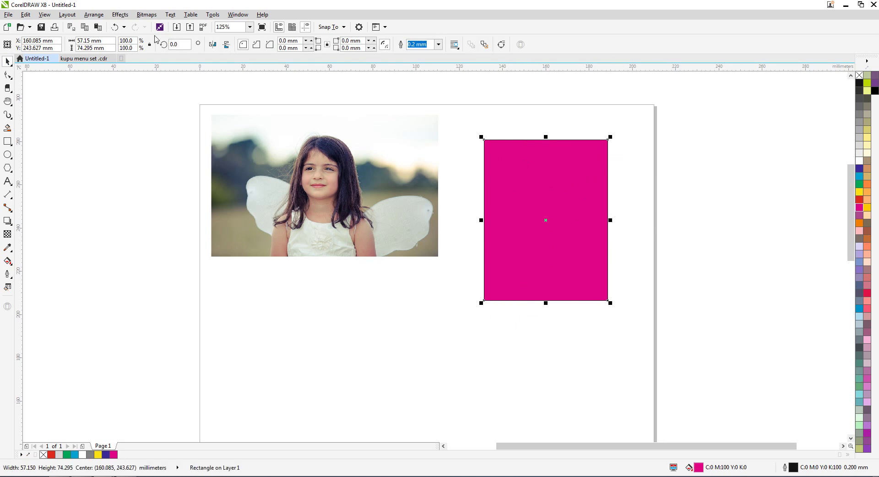
# Start the Convert to Bitmap command for the magenta rectangle and place its dialog below the photo
pyautogui.click(147, 15)
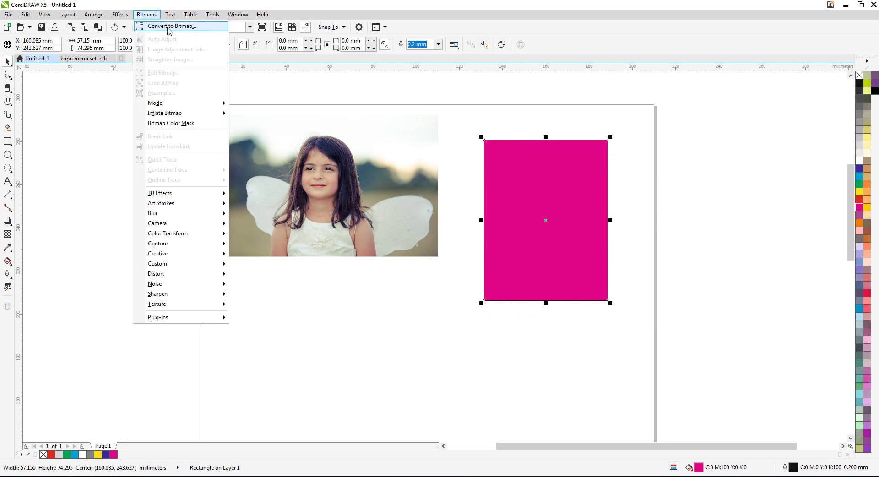
pyautogui.click(168, 28)
pyautogui.moveTo(454, 180); pyautogui.dragTo(175, 232)
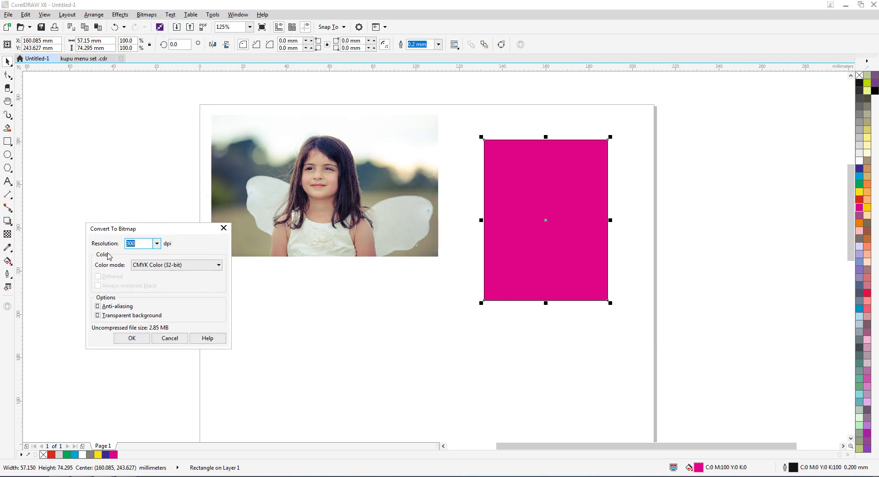
pyautogui.click(185, 267)
pyautogui.click(185, 267)
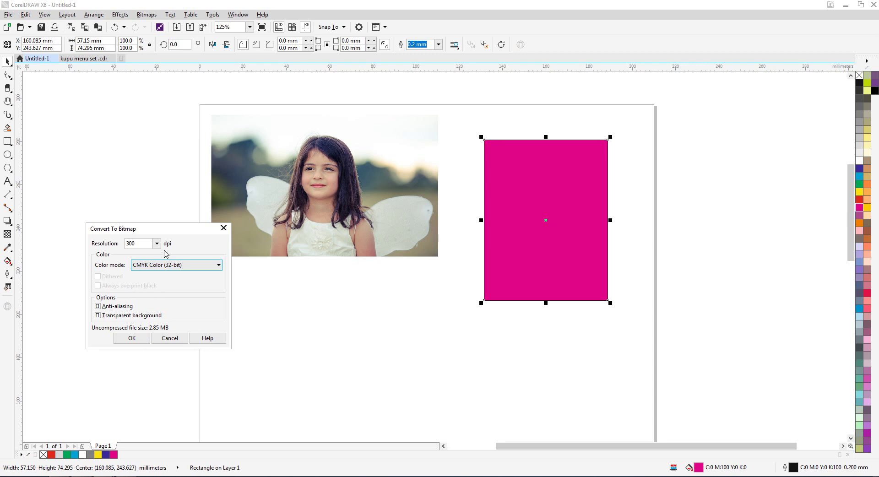
pyautogui.moveTo(160, 230); pyautogui.dragTo(258, 279)
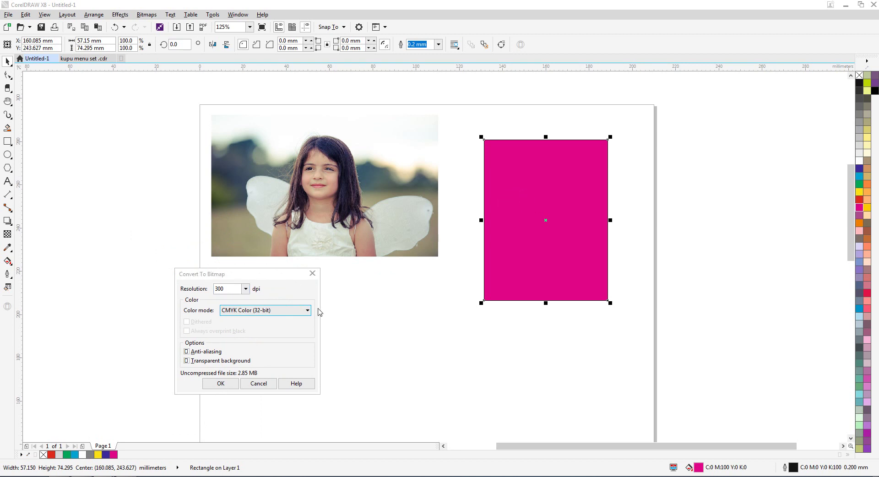
# Set the bitmap conversion resolution to 72 dpi
pyautogui.click(245, 289)
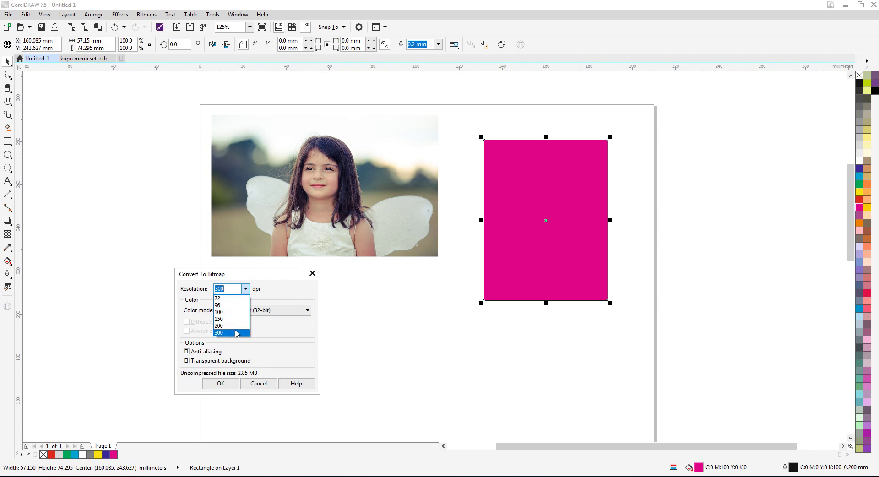
pyautogui.click(246, 289)
pyautogui.click(247, 290)
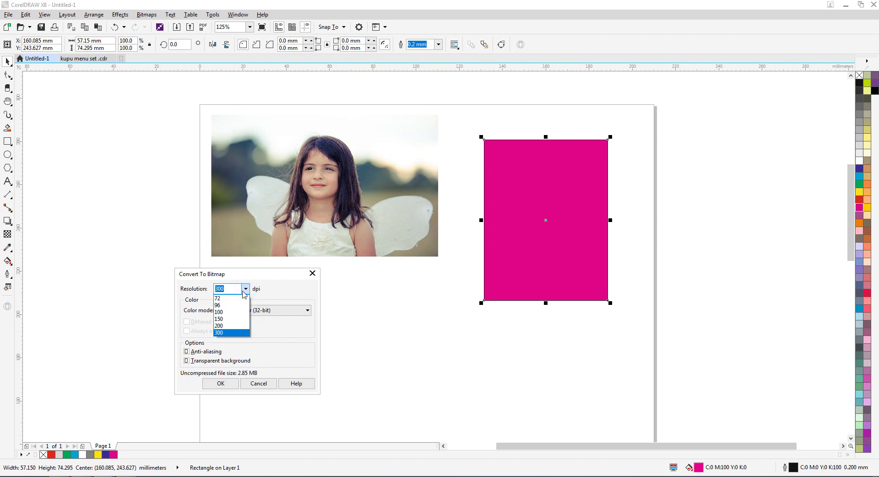
pyautogui.click(218, 298)
pyautogui.moveTo(240, 277); pyautogui.dragTo(248, 279)
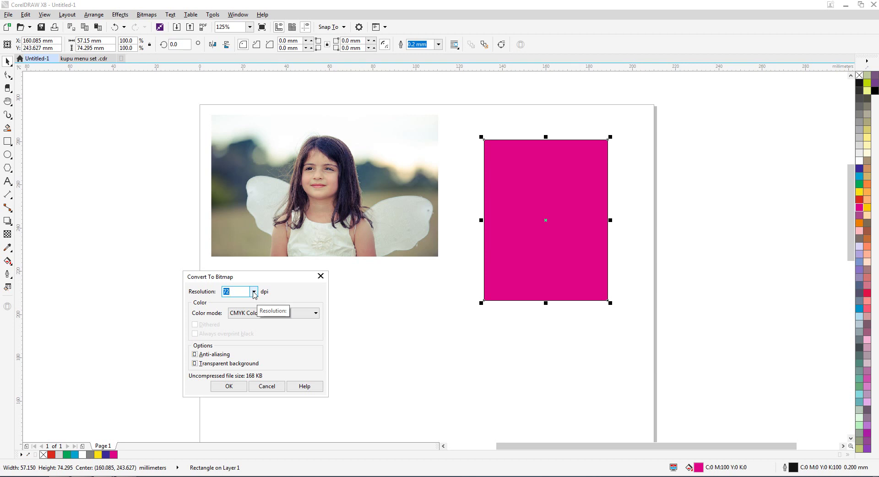
pyautogui.click(254, 295)
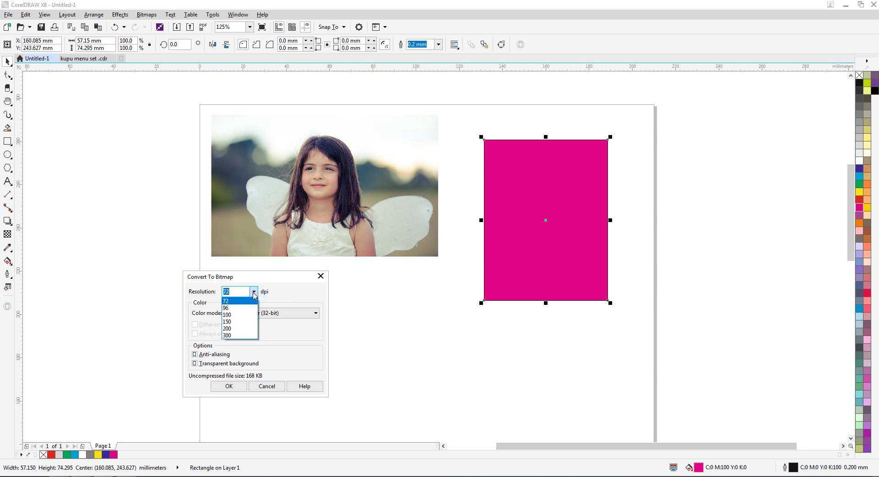
pyautogui.click(251, 288)
pyautogui.moveTo(250, 280); pyautogui.dragTo(264, 284)
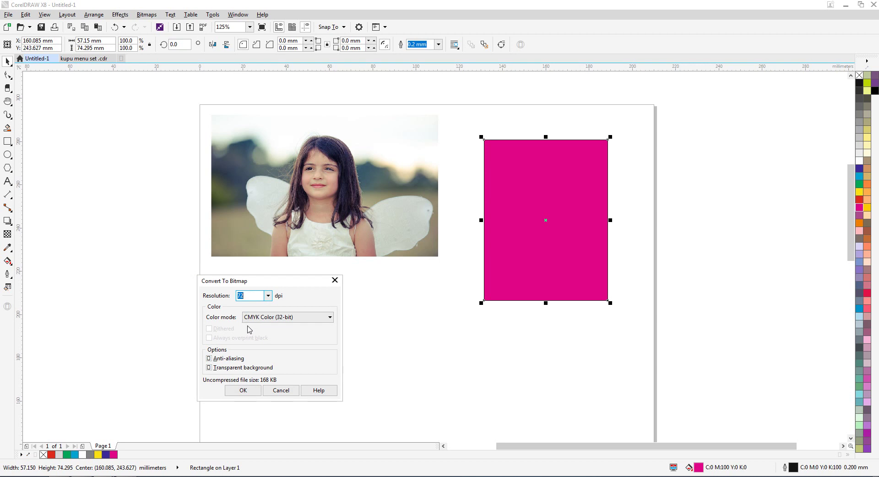
# Set the conversion resolution back to 300 dpi
pyautogui.click(268, 295)
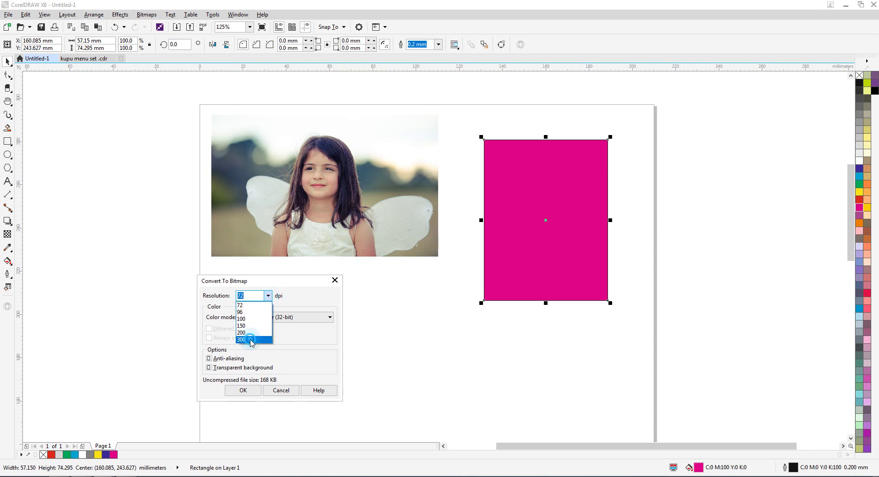
pyautogui.click(251, 340)
pyautogui.moveTo(274, 281); pyautogui.dragTo(291, 285)
pyautogui.click(287, 299)
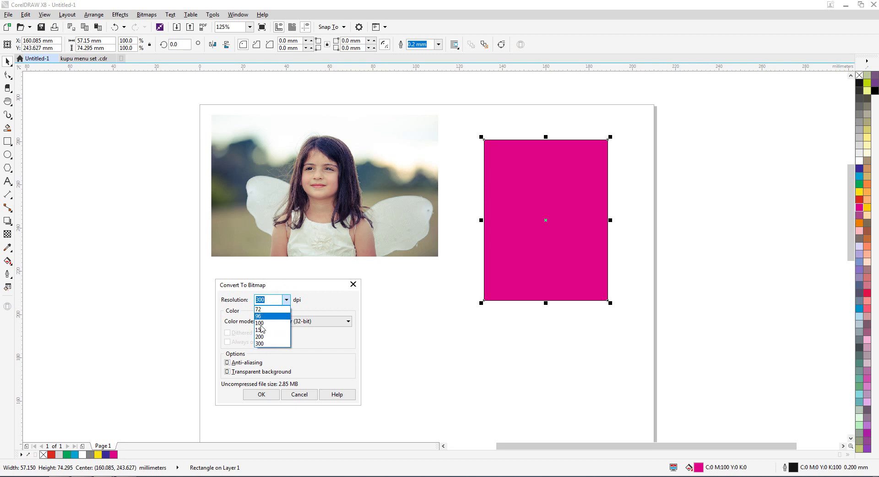
pyautogui.click(263, 344)
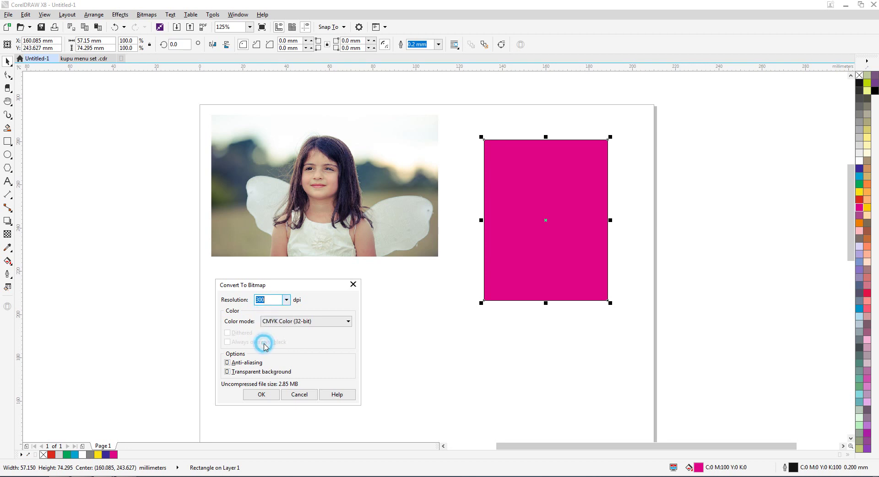
# Switch the conversion resolution to 72 dpi once more and return it to 300 dpi
pyautogui.click(286, 300)
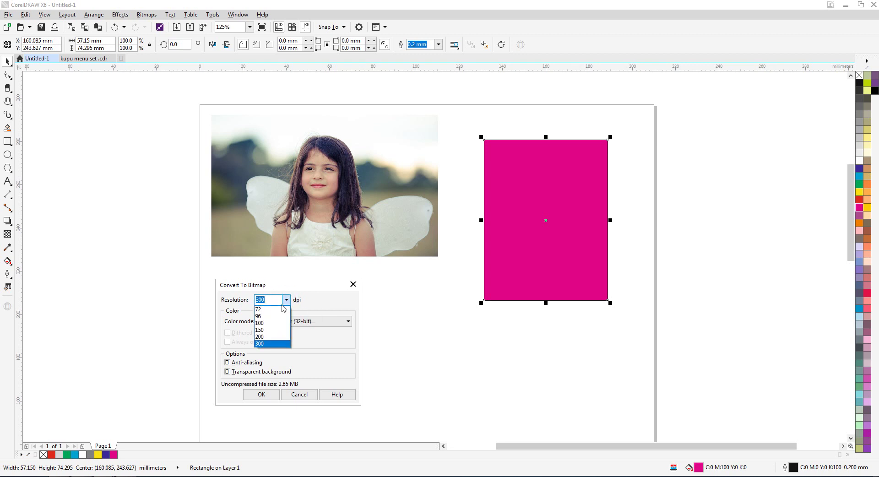
pyautogui.click(281, 310)
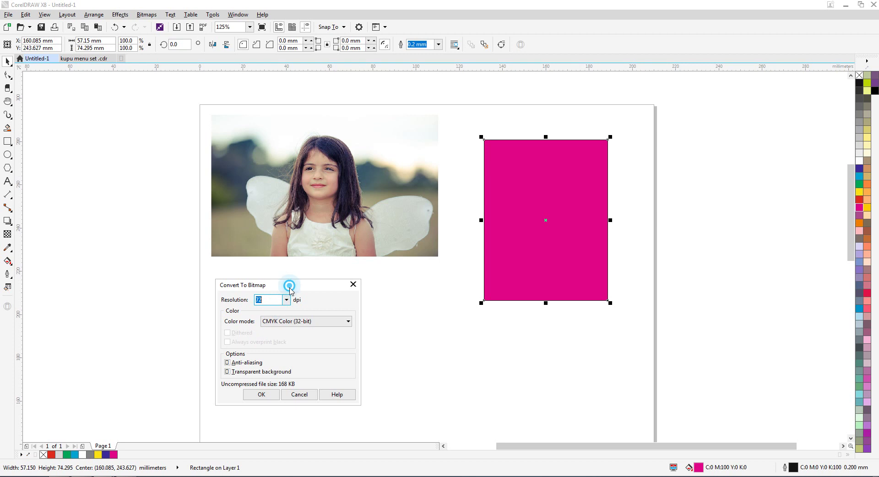
pyautogui.moveTo(294, 288); pyautogui.dragTo(309, 294)
pyautogui.click(555, 234)
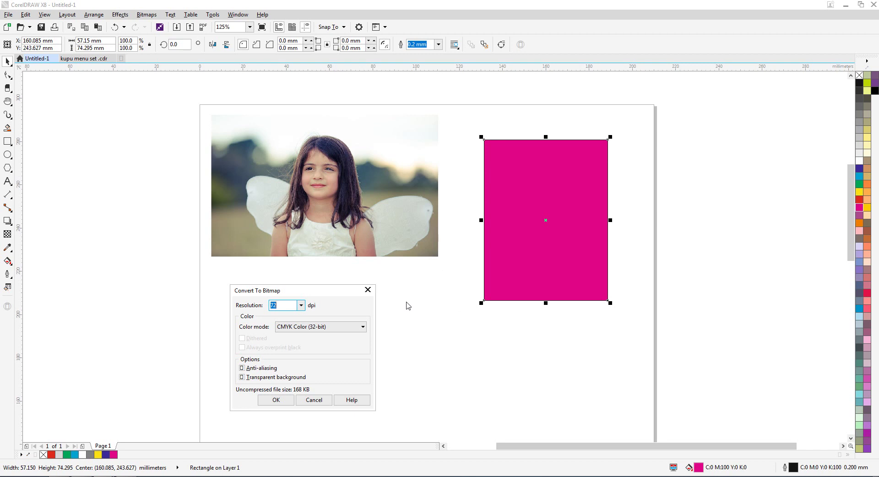
pyautogui.click(301, 305)
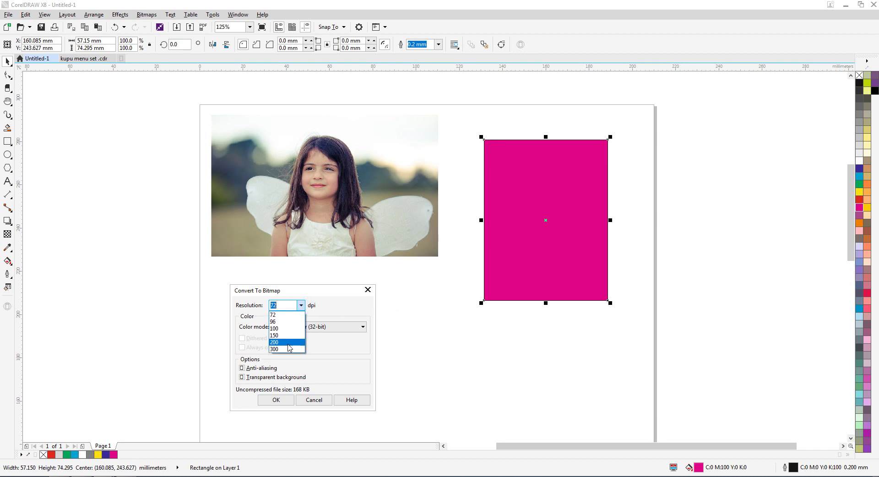
pyautogui.click(283, 349)
pyautogui.moveTo(317, 286)
pyautogui.mouseDown()
pyautogui.moveTo(334, 295)
pyautogui.moveTo(331, 279)
pyautogui.mouseUp()
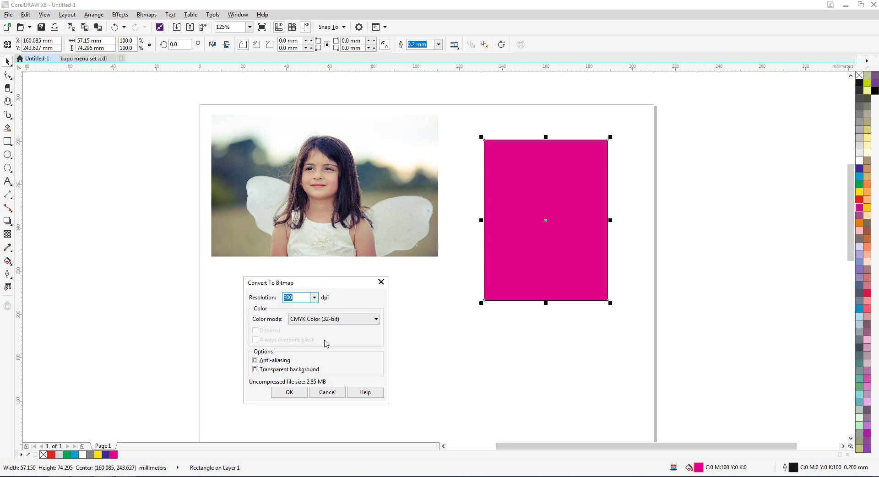
# Look over the resolution choices offered for the bitmap conversion without changing the selected one
pyautogui.click(315, 298)
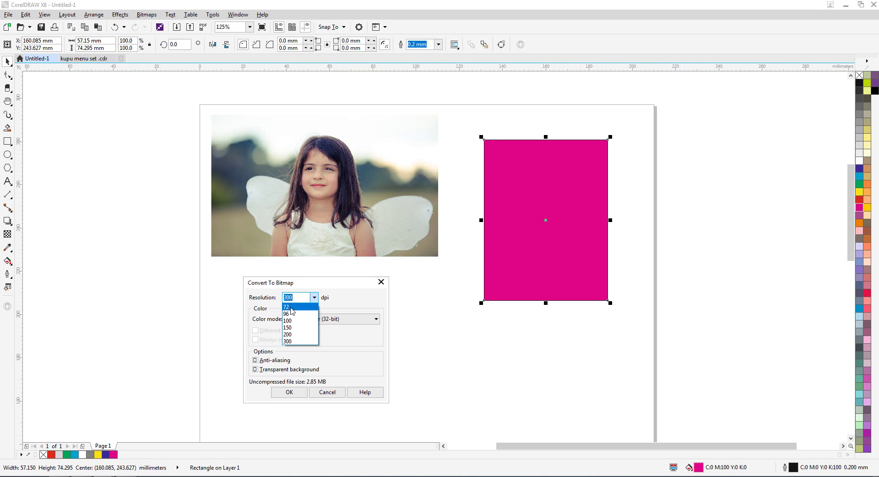
pyautogui.click(318, 283)
pyautogui.click(315, 298)
pyautogui.click(339, 291)
pyautogui.moveTo(341, 282); pyautogui.dragTo(339, 277)
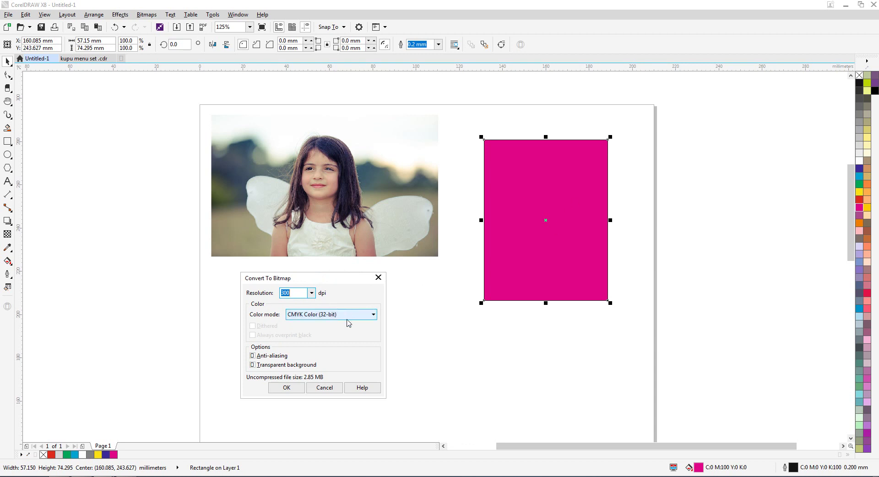
# Select CMYK Color (32-bit) as the color mode for the bitmap conversion
pyautogui.click(323, 316)
pyautogui.click(323, 316)
pyautogui.moveTo(329, 279); pyautogui.dragTo(351, 250)
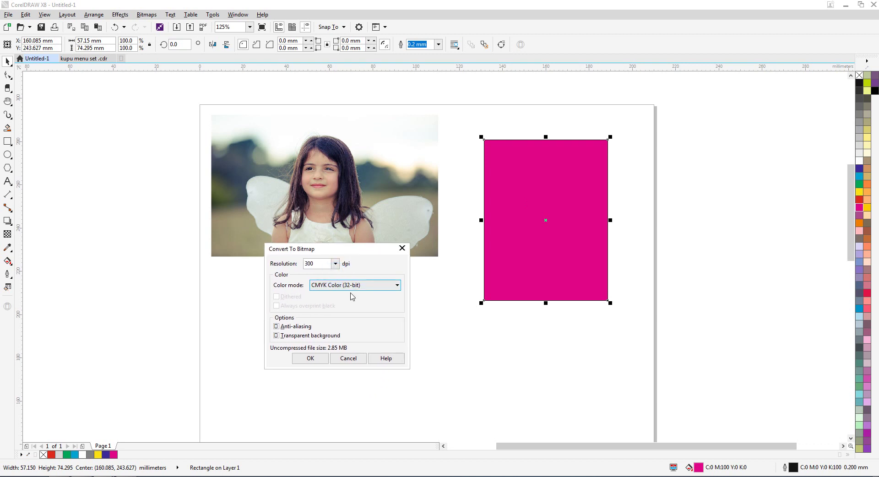
pyautogui.click(344, 286)
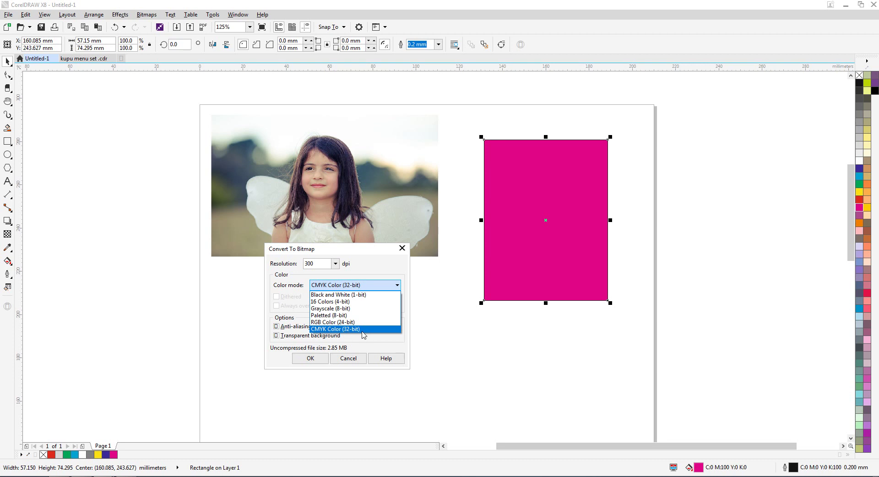
pyautogui.click(346, 330)
pyautogui.click(355, 286)
pyautogui.click(352, 329)
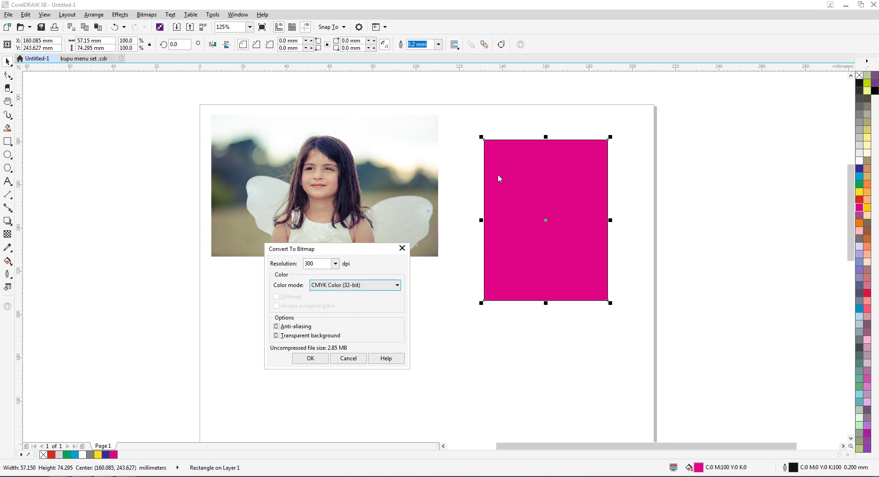
# Examine the other color modes available for the conversion, such as Grayscale (8-bit), without selecting one
pyautogui.moveTo(347, 252); pyautogui.dragTo(354, 252)
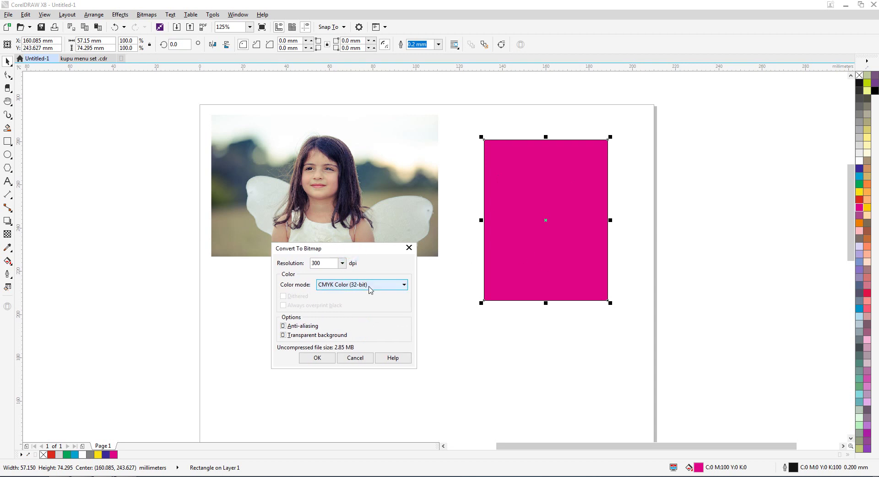
pyautogui.click(369, 285)
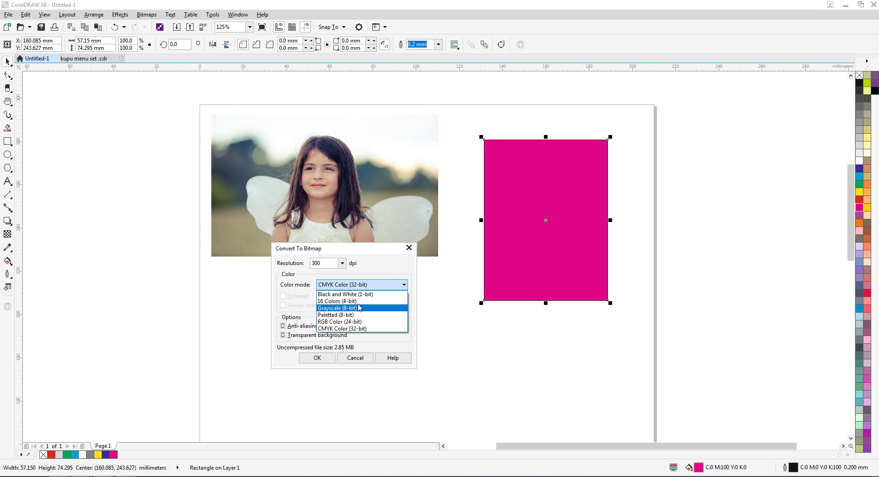
pyautogui.click(354, 252)
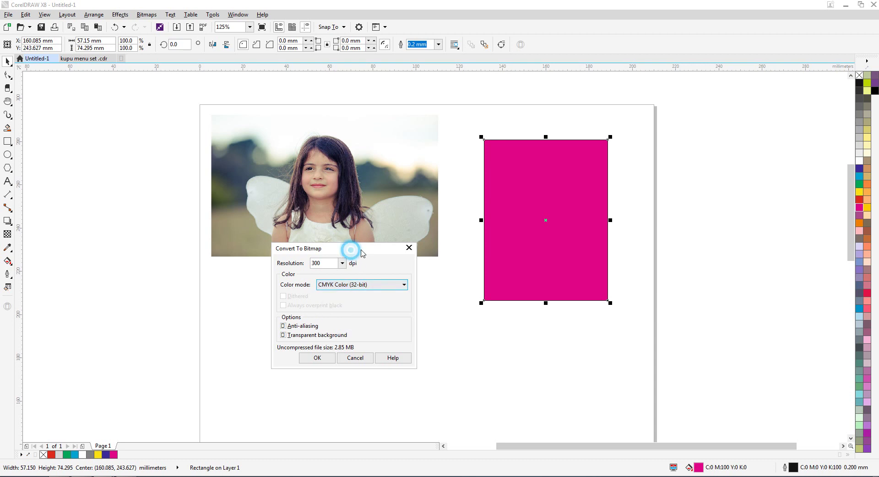
pyautogui.click(358, 285)
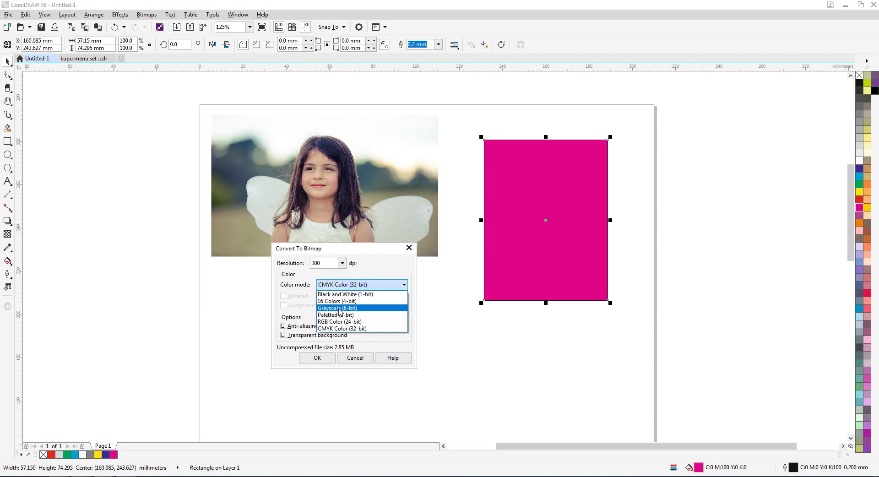
pyautogui.click(352, 251)
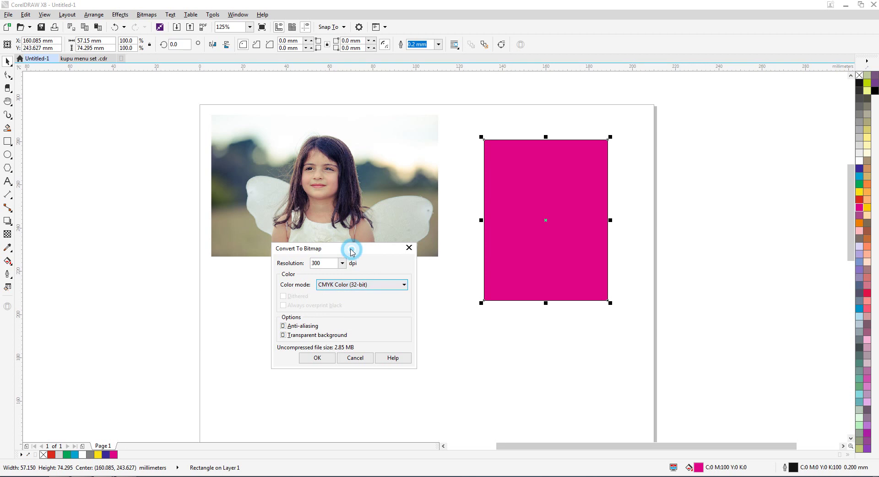
pyautogui.moveTo(340, 254); pyautogui.dragTo(330, 256)
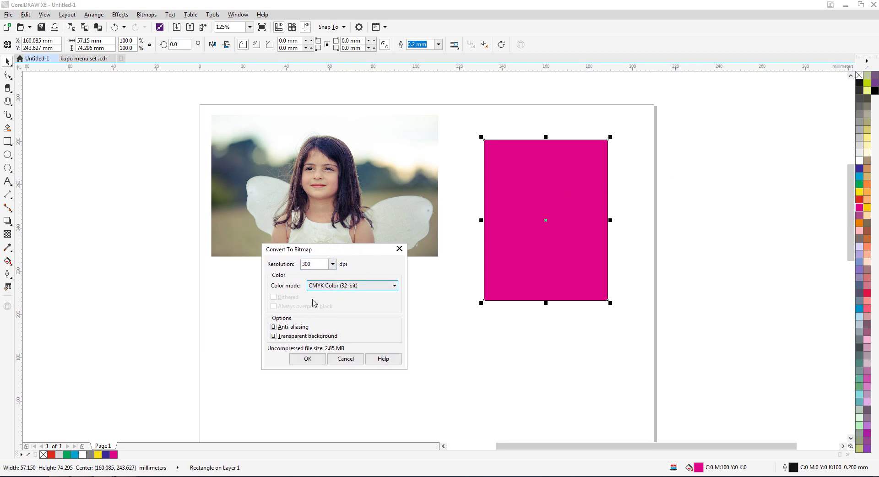
# Convert the magenta rectangle to a bitmap at 300 dpi in CMYK Color (32-bit) mode
pyautogui.click(346, 285)
pyautogui.click(327, 330)
pyautogui.doubleClick(309, 264)
pyautogui.click(304, 358)
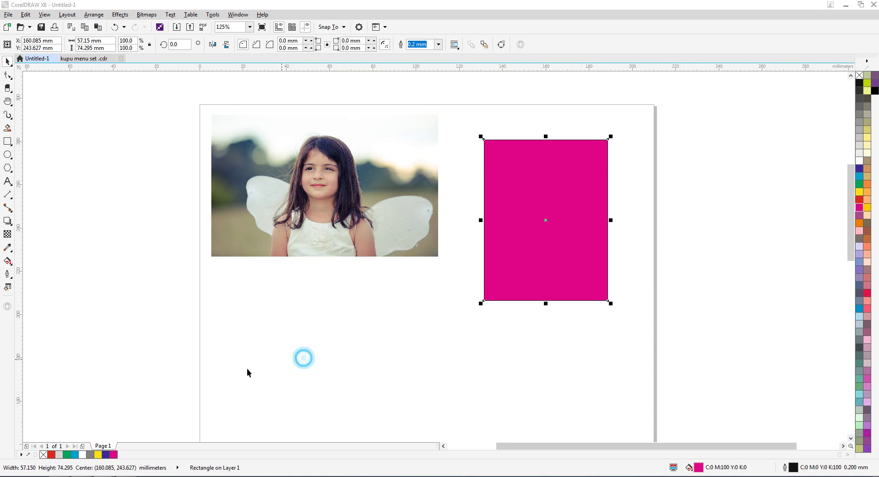
# Select the converted magenta bitmap and move it slightly lower and closer to the photo
pyautogui.click(538, 320)
pyautogui.click(544, 220)
pyautogui.moveTo(544, 191)
pyautogui.mouseDown()
pyautogui.moveTo(562, 187)
pyautogui.moveTo(539, 190)
pyautogui.mouseUp()
pyautogui.scroll(2, 608, 164)
pyautogui.scroll(-2, 433, 157)
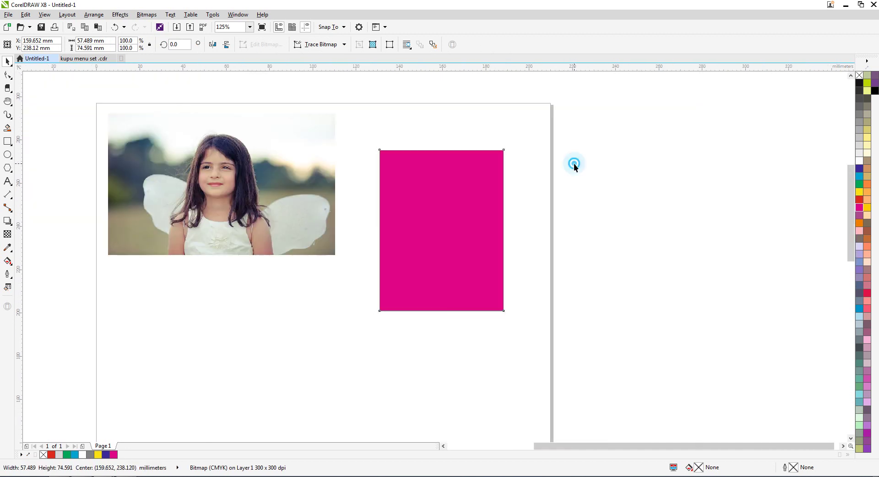
pyautogui.moveTo(485, 172); pyautogui.dragTo(476, 180)
# Reshape the magenta bitmap's outline with the Shape tool, pulling both upper nodes inward and the lower-right node down
pyautogui.click(8, 75)
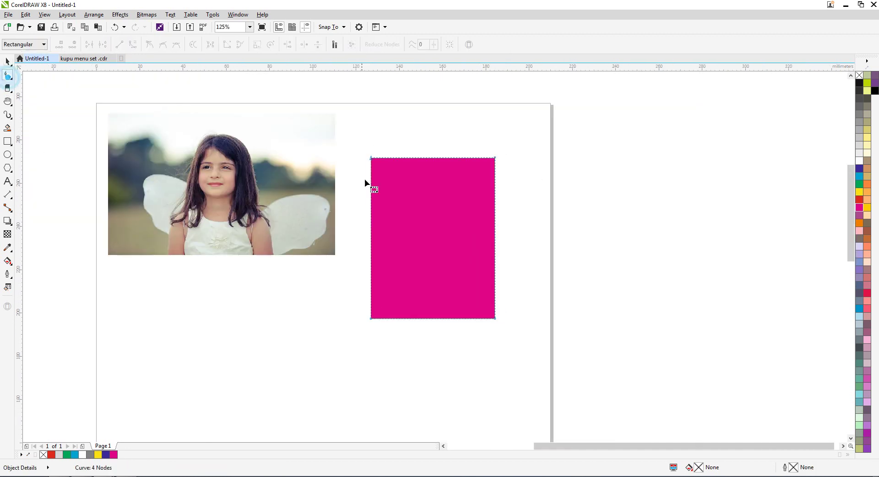
pyautogui.moveTo(372, 159); pyautogui.dragTo(417, 255)
pyautogui.click(516, 152)
pyautogui.moveTo(496, 166); pyautogui.dragTo(488, 185)
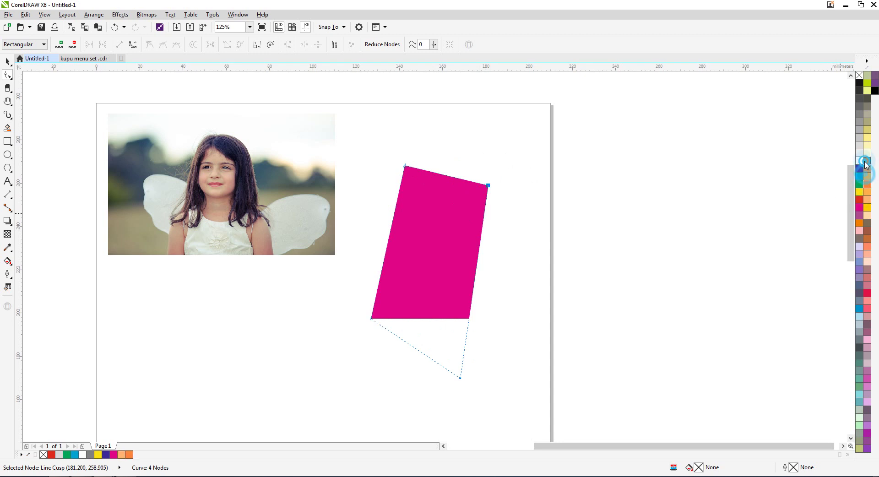
# Shift the reshaped magenta bitmap slightly upward and undo that move
pyautogui.click(7, 60)
pyautogui.click(442, 212)
pyautogui.moveTo(442, 212); pyautogui.dragTo(442, 197)
pyautogui.hotkey('ctrl', 'z')
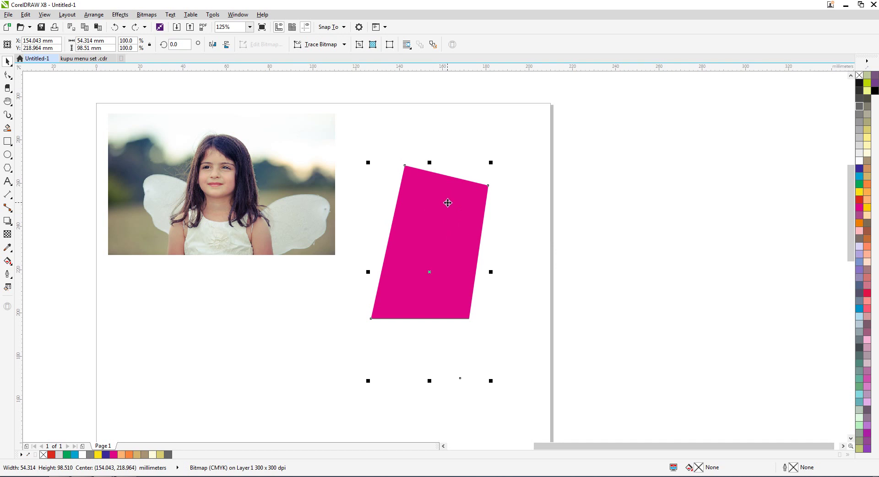
# Undo the node edits on the magenta bitmap to restore its rectangular shape, and reselect it
pyautogui.hotkey('ctrl', 'z')
pyautogui.hotkey('ctrl', 'z')
pyautogui.hotkey('ctrl', 'z')
pyautogui.hotkey('ctrl', 'z')
pyautogui.click(609, 213)
pyautogui.hotkey('ctrl', 'z')
pyautogui.click(467, 204)
pyautogui.moveTo(440, 204)
pyautogui.mouseDown()
pyautogui.moveTo(440, 221)
pyautogui.moveTo(435, 214)
pyautogui.mouseUp()
# Convert the magenta bitmap to Black and White (1-bit) at 300 dpi with dithering enabled
pyautogui.click(145, 14)
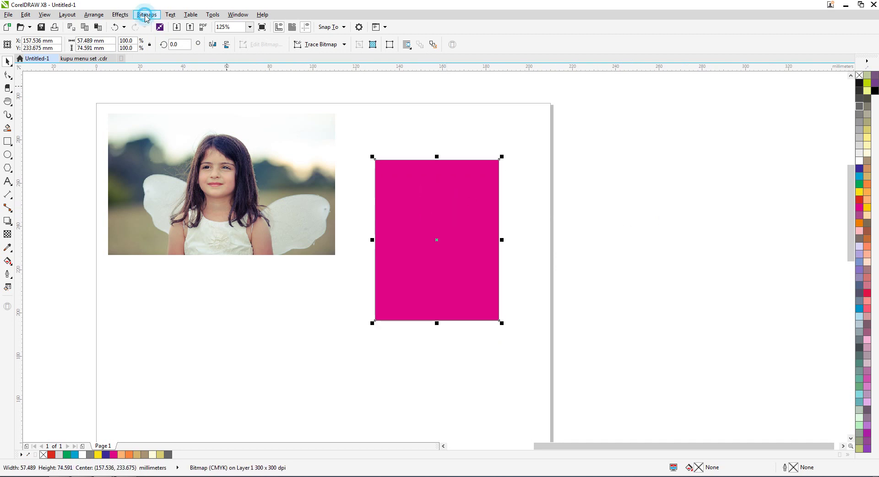
pyautogui.click(148, 27)
pyautogui.moveTo(455, 182); pyautogui.dragTo(475, 179)
pyautogui.click(481, 212)
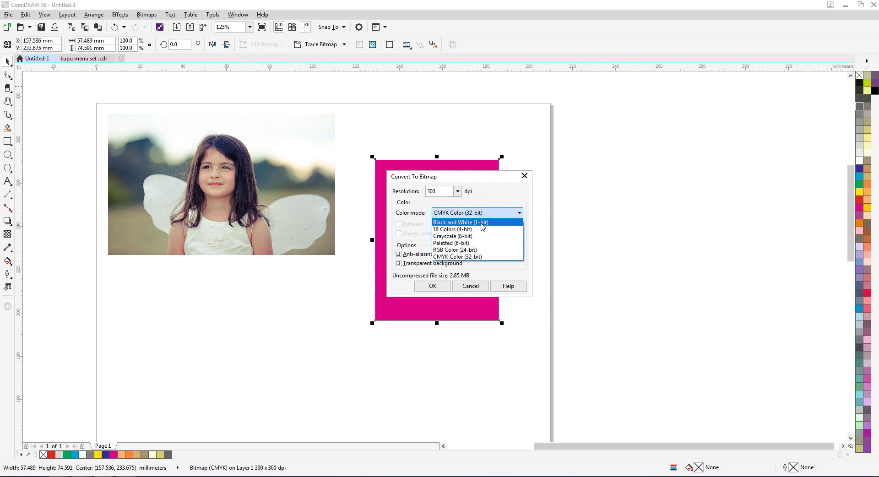
pyautogui.click(476, 223)
pyautogui.moveTo(451, 177); pyautogui.dragTo(614, 158)
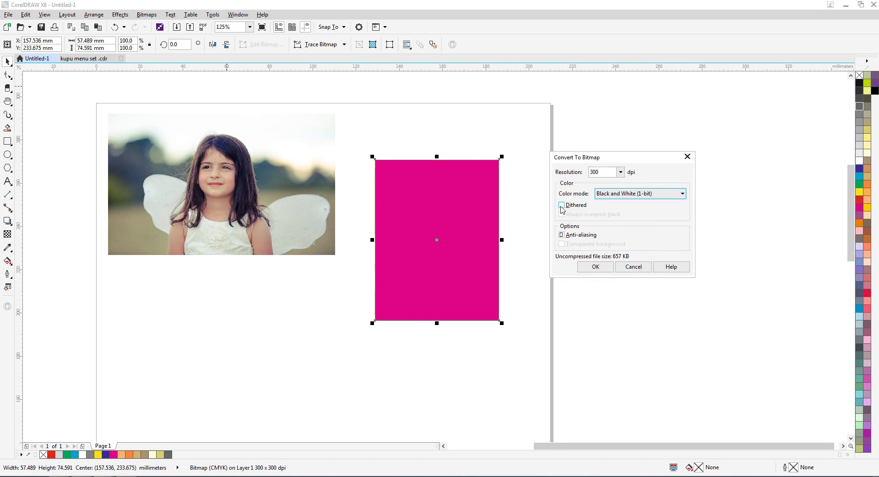
pyautogui.click(562, 207)
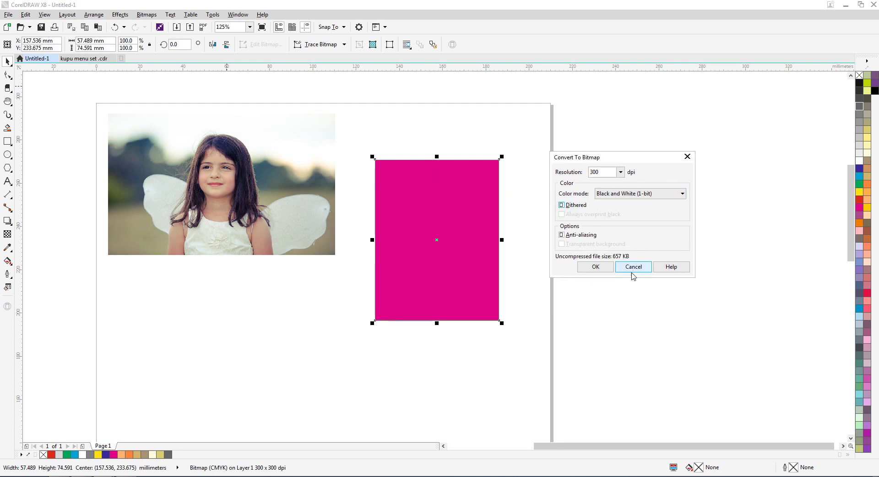
pyautogui.click(595, 267)
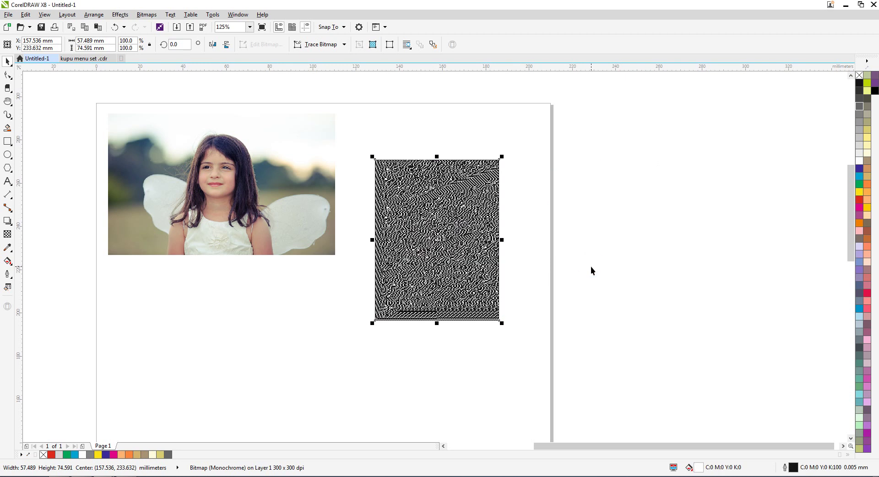
# Examine the dithered black-and-white pixel pattern of the converted bitmap up close
pyautogui.click(557, 234)
pyautogui.scroll(1, 461, 186)
pyautogui.scroll(3, 461, 186)
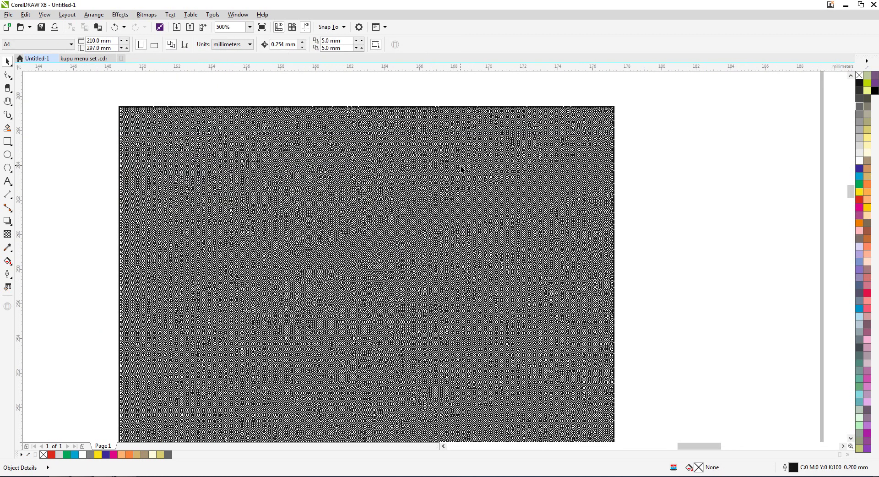
pyautogui.scroll(1, 451, 165)
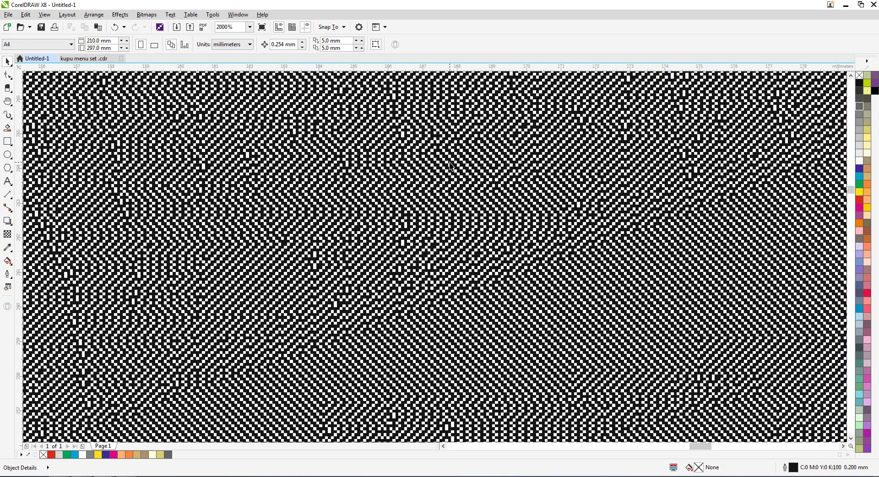
pyautogui.scroll(1, 450, 165)
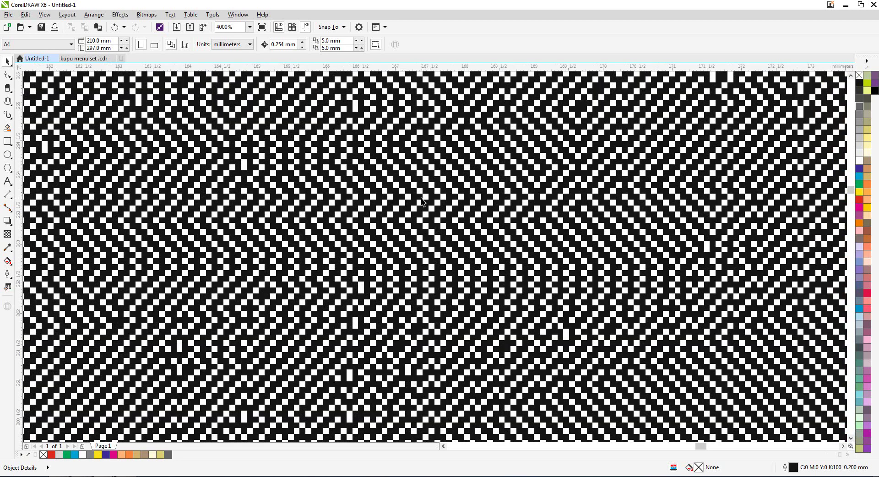
pyautogui.scroll(-4, 384, 208)
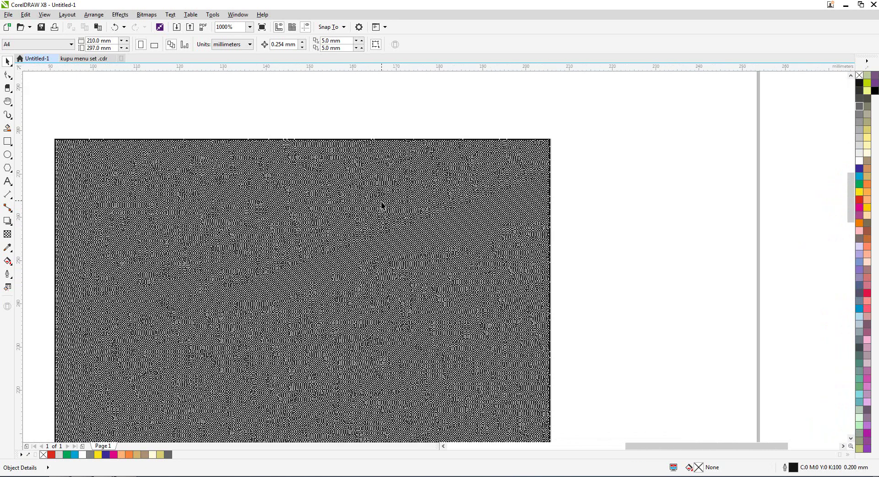
pyautogui.click(389, 221)
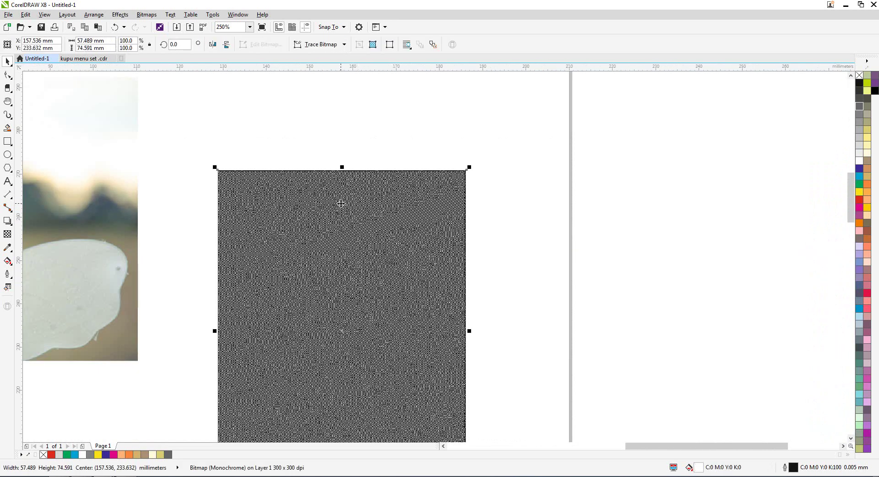
pyautogui.click(153, 14)
pyautogui.click(160, 26)
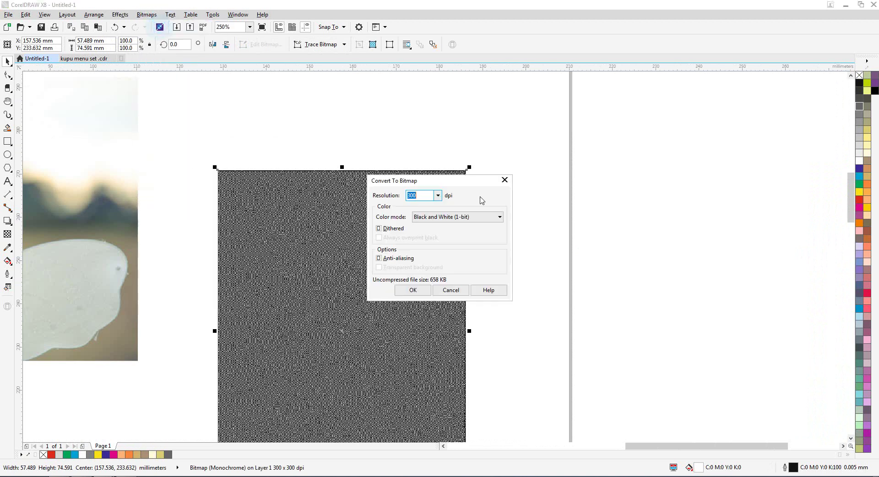
pyautogui.moveTo(435, 178); pyautogui.dragTo(513, 156)
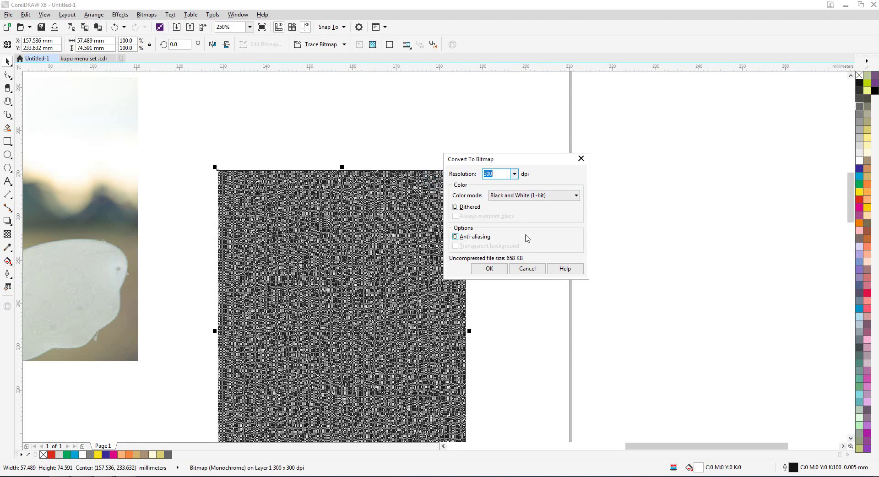
pyautogui.click(512, 195)
pyautogui.click(513, 195)
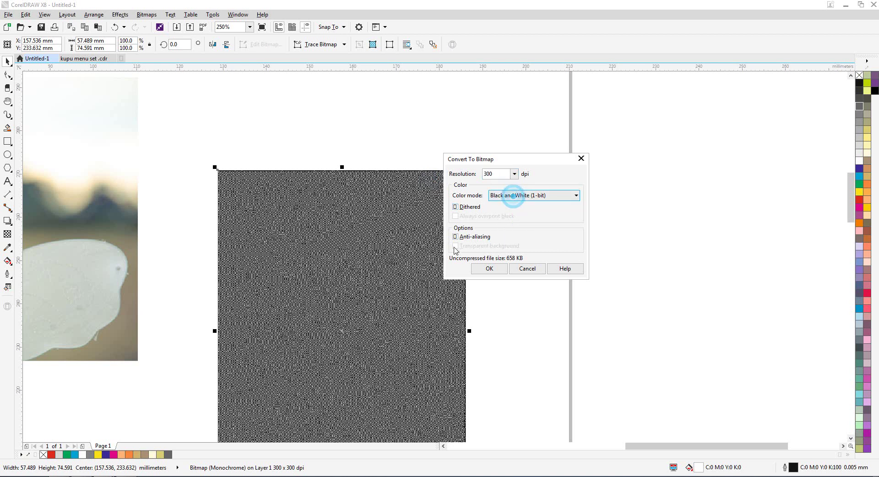
pyautogui.moveTo(504, 160); pyautogui.dragTo(538, 153)
pyautogui.click(489, 231)
pyautogui.click(489, 231)
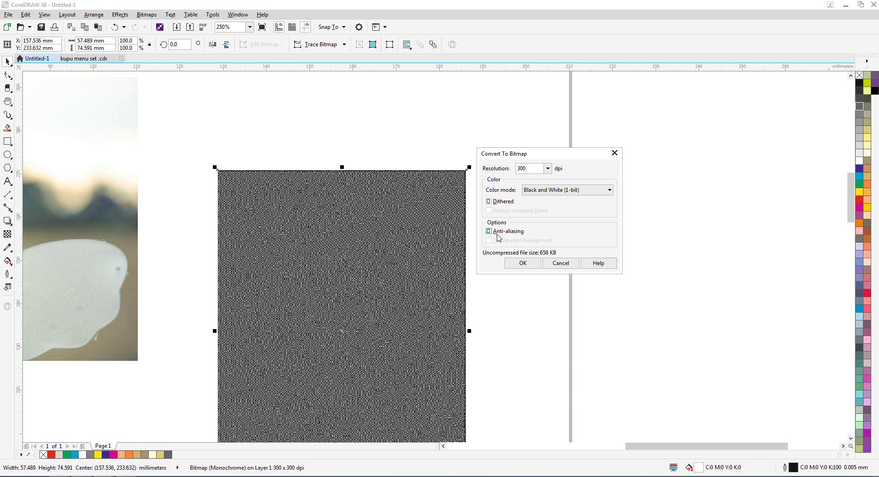
pyautogui.click(489, 231)
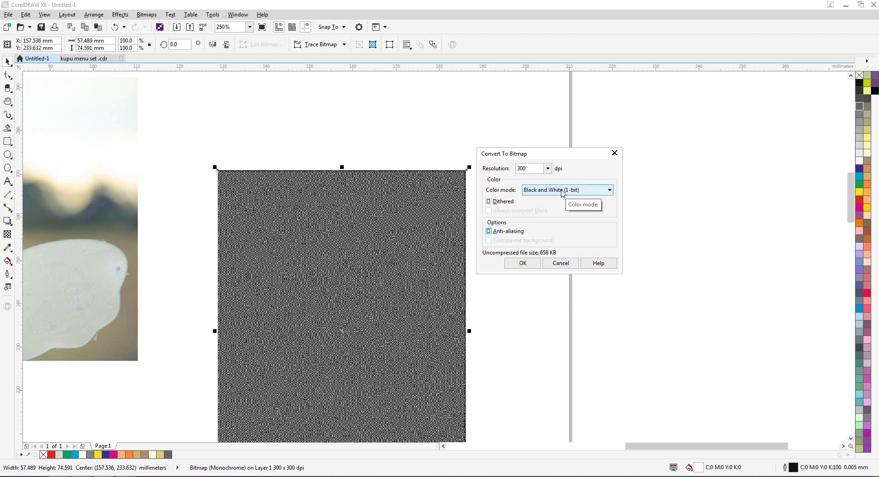
pyautogui.click(562, 190)
pyautogui.click(560, 262)
pyautogui.click(594, 251)
# Undo the black-and-white conversion and reselect the magenta bitmap
pyautogui.hotkey('ctrl', 'z')
pyautogui.click(593, 243)
pyautogui.click(384, 224)
# Convert the magenta bitmap to 16 Colors (4-bit) mode at 300 dpi
pyautogui.click(147, 15)
pyautogui.click(155, 29)
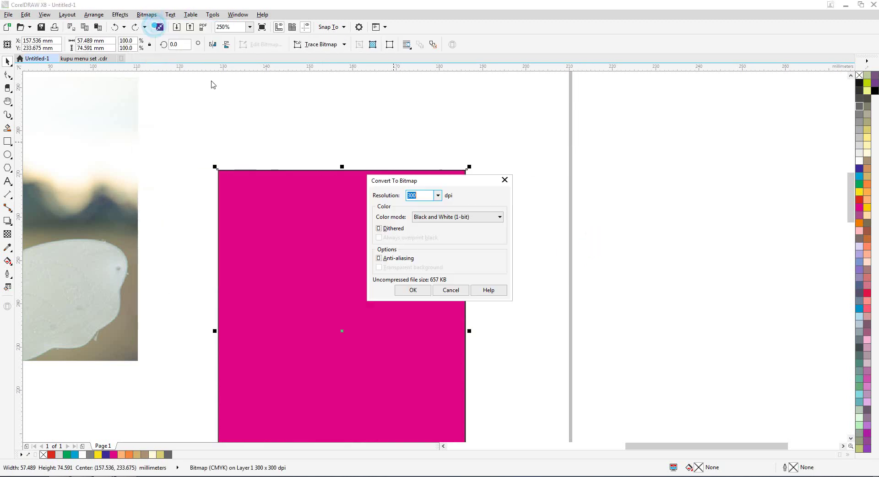
pyautogui.moveTo(440, 175); pyautogui.dragTo(527, 175)
pyautogui.click(529, 210)
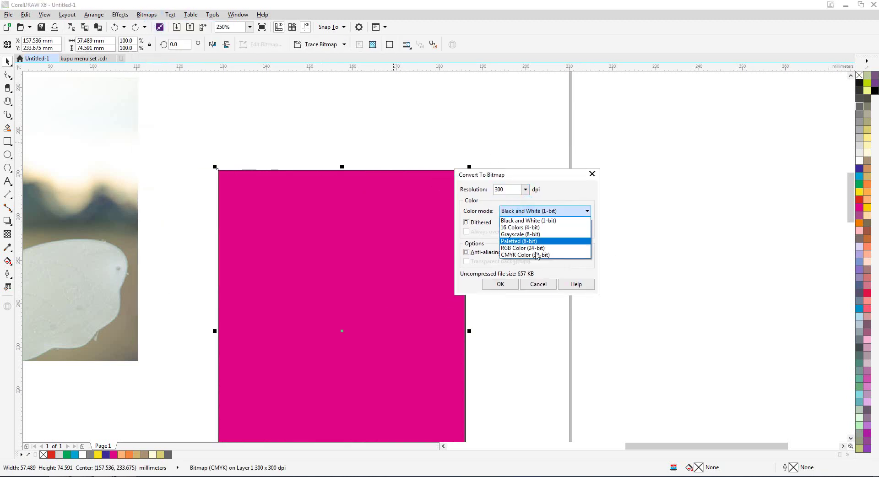
pyautogui.click(528, 228)
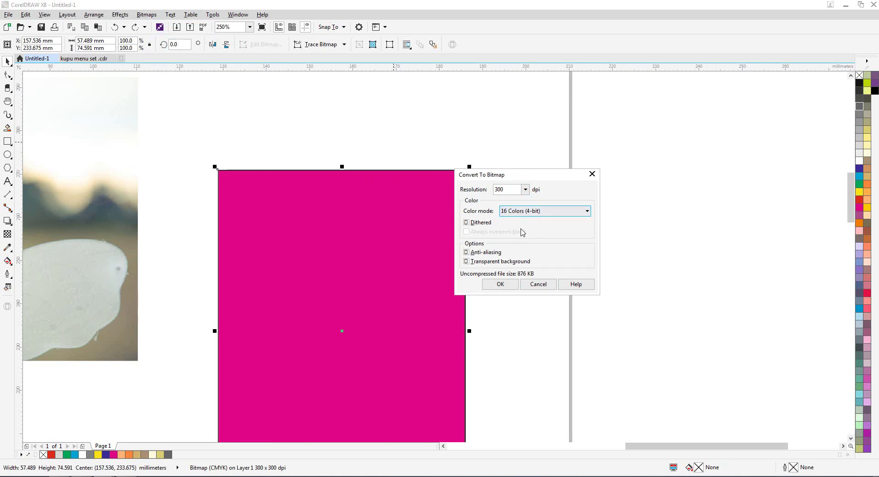
pyautogui.click(585, 199)
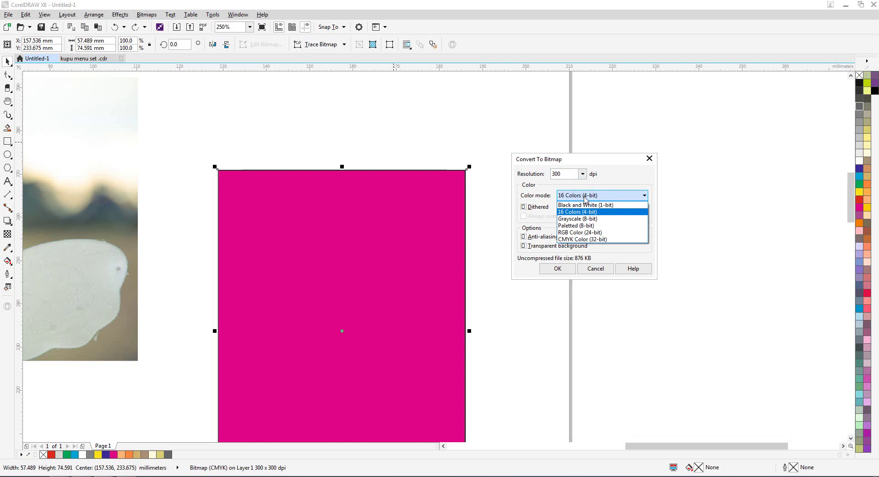
pyautogui.click(573, 212)
pyautogui.click(554, 269)
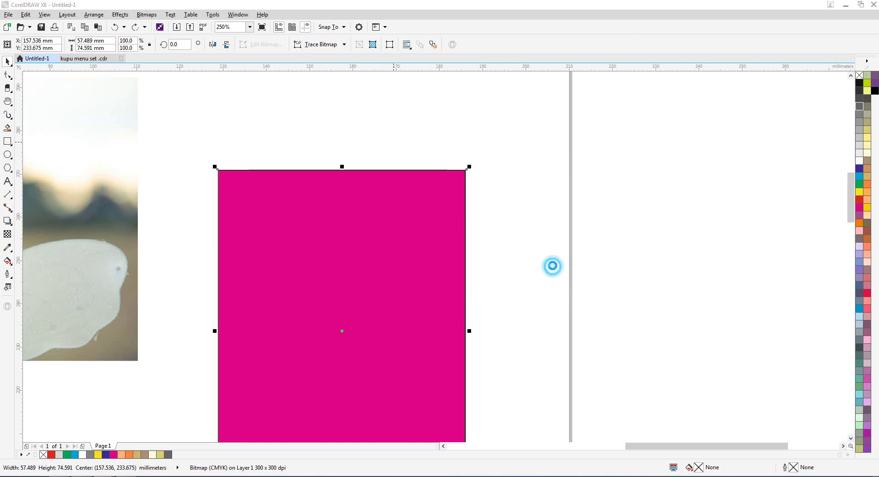
pyautogui.scroll(3, 362, 190)
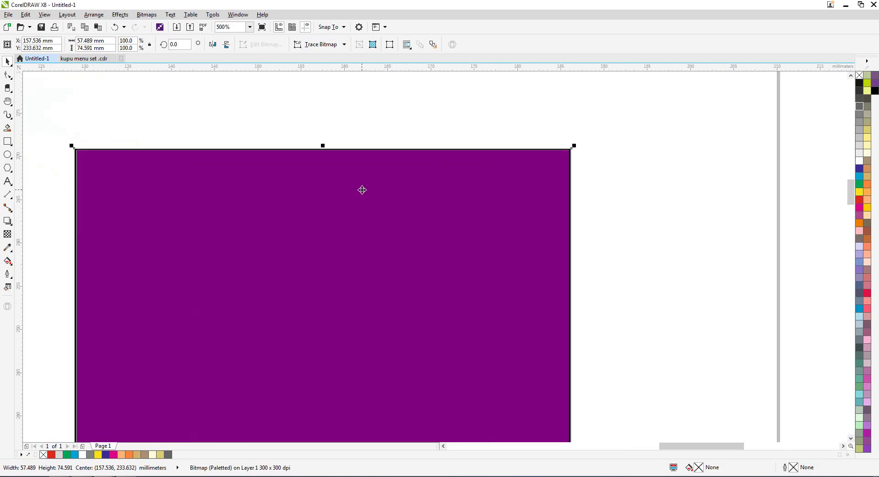
pyautogui.scroll(-2, 426, 164)
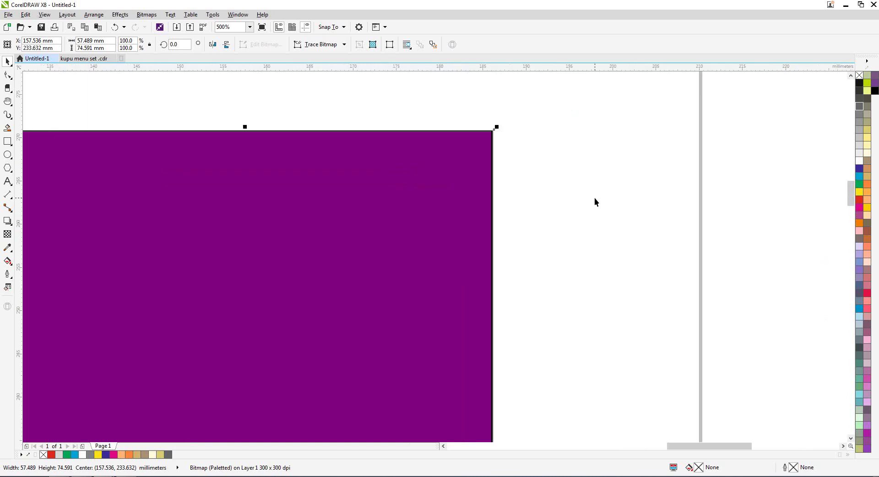
# Convert the purple bitmap to Grayscale (8-bit) mode at 300 dpi and deselect it
pyautogui.click(146, 14)
pyautogui.click(176, 26)
pyautogui.moveTo(468, 175); pyautogui.dragTo(575, 136)
pyautogui.click(558, 176)
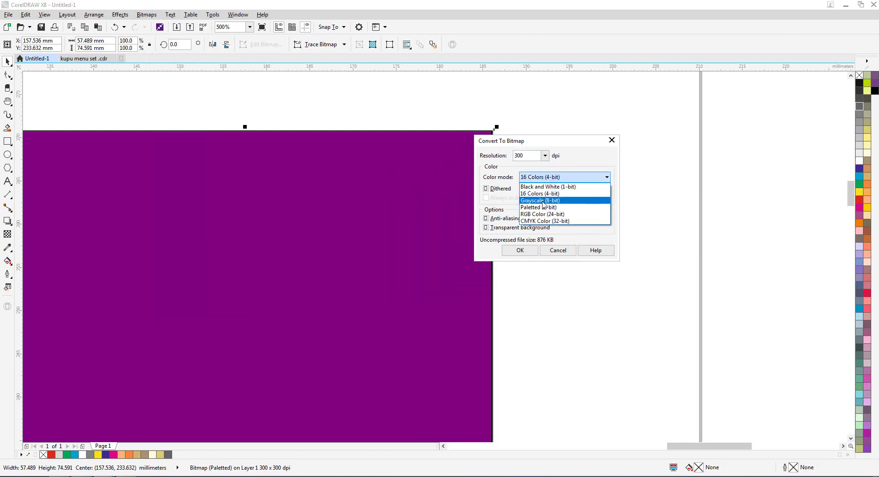
pyautogui.click(548, 200)
pyautogui.click(521, 254)
pyautogui.scroll(-2, 506, 199)
pyautogui.click(550, 185)
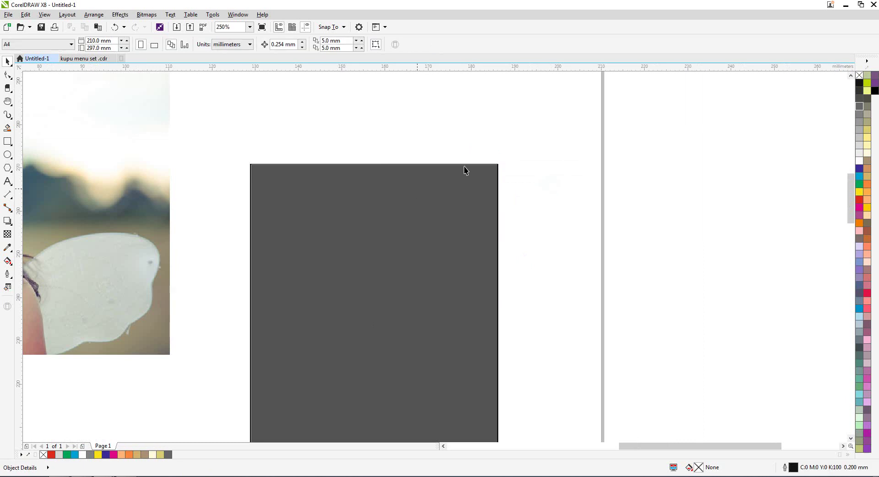
# Delete the gray rectangle bitmap and move the photo right and slightly down, centred at about X 137.9 mm, Y 238.2 mm
pyautogui.scroll(-2, 417, 192)
pyautogui.click(445, 186)
pyautogui.moveTo(440, 203); pyautogui.dragTo(559, 213)
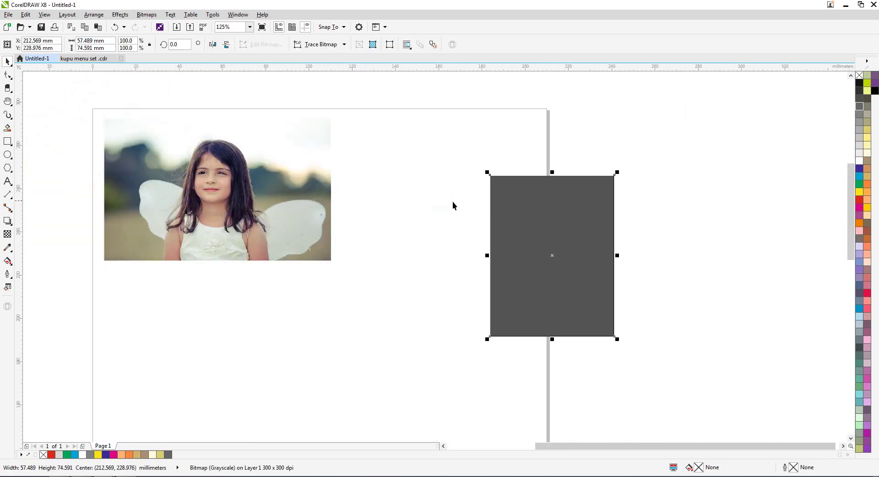
pyautogui.press('Delete')
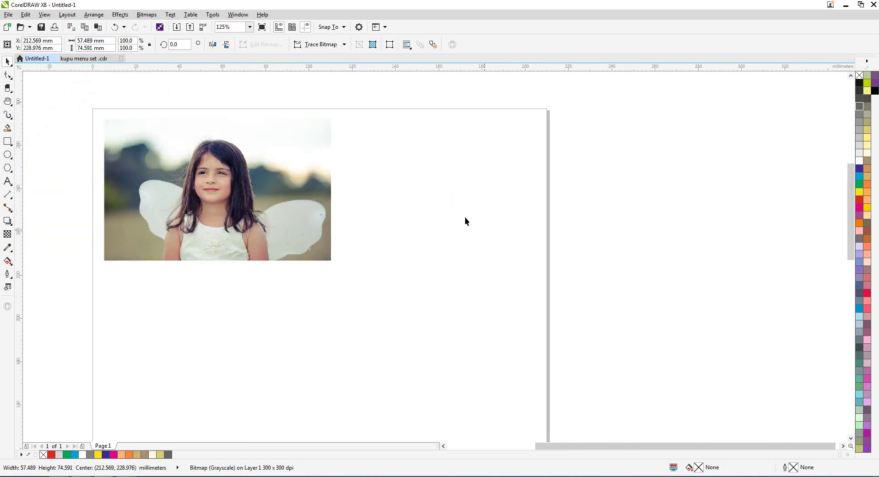
pyautogui.moveTo(239, 183); pyautogui.dragTo(419, 220)
pyautogui.scroll(2, 328, 205)
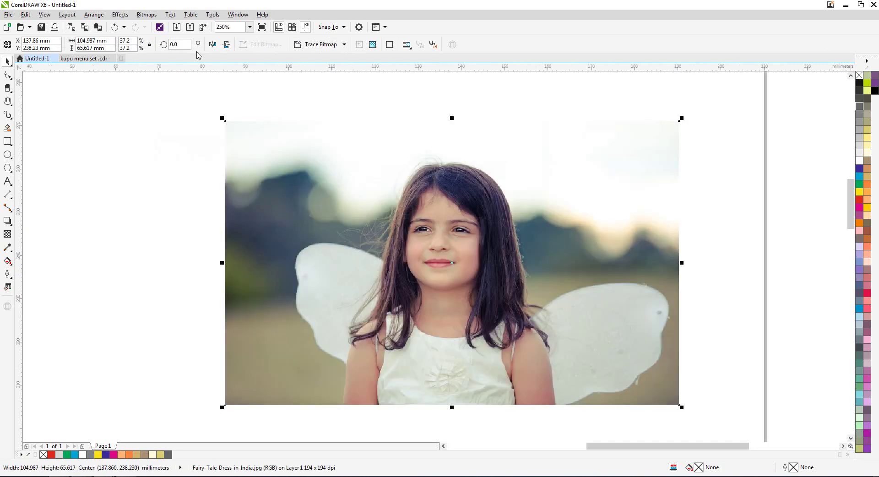
# Convert the photo of the girl to a Grayscale (8-bit) bitmap at 300 dpi
pyautogui.click(146, 14)
pyautogui.click(156, 23)
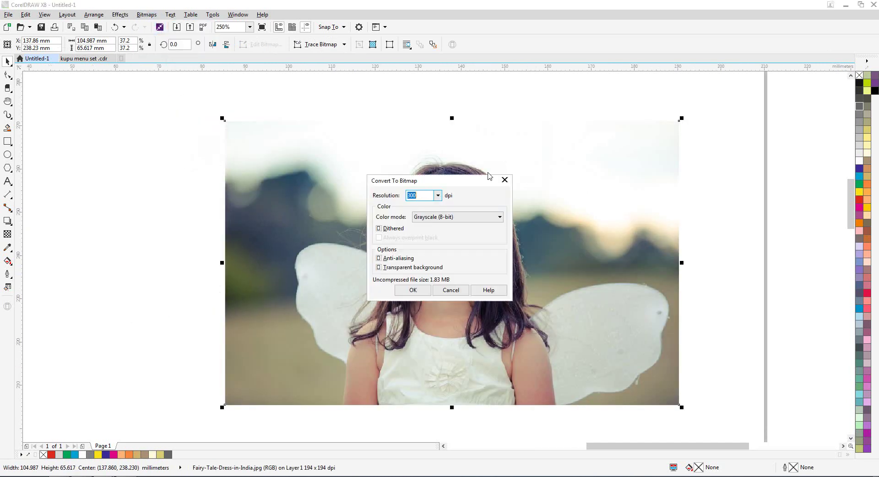
pyautogui.moveTo(447, 181); pyautogui.dragTo(618, 126)
pyautogui.click(614, 163)
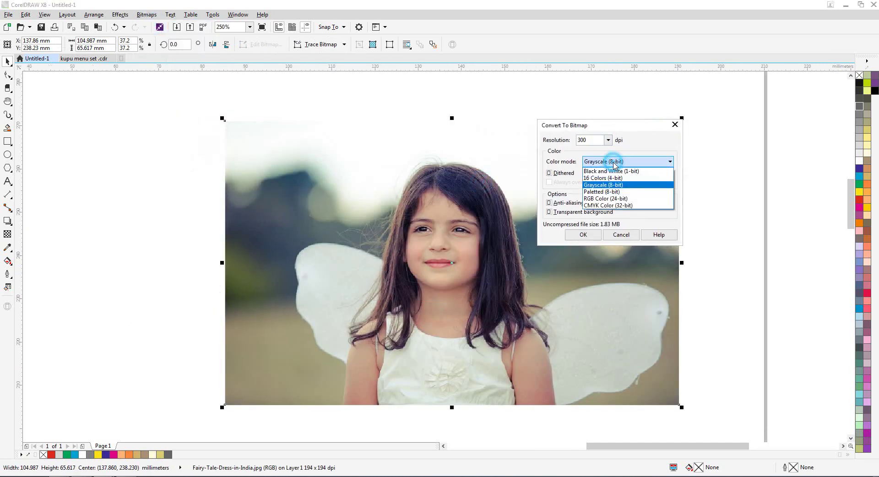
pyautogui.click(604, 185)
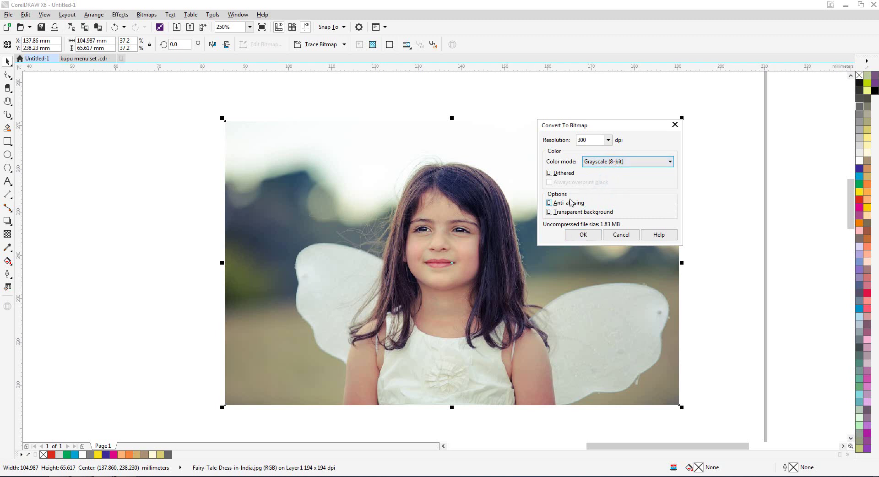
pyautogui.click(553, 204)
pyautogui.moveTo(600, 129); pyautogui.dragTo(609, 120)
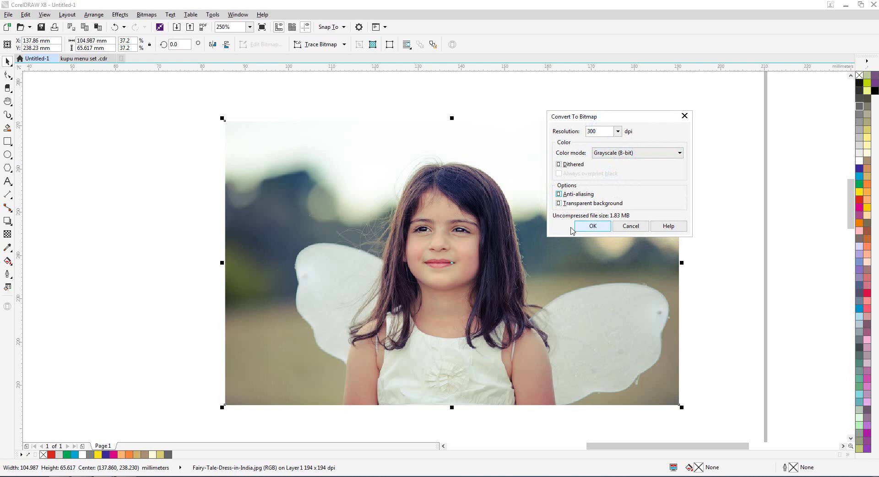
pyautogui.click(592, 226)
# Examine the grayscale version of the photo up close
pyautogui.click(169, 255)
pyautogui.scroll(2, 512, 262)
pyautogui.scroll(1, 380, 215)
pyautogui.scroll(-1, 378, 218)
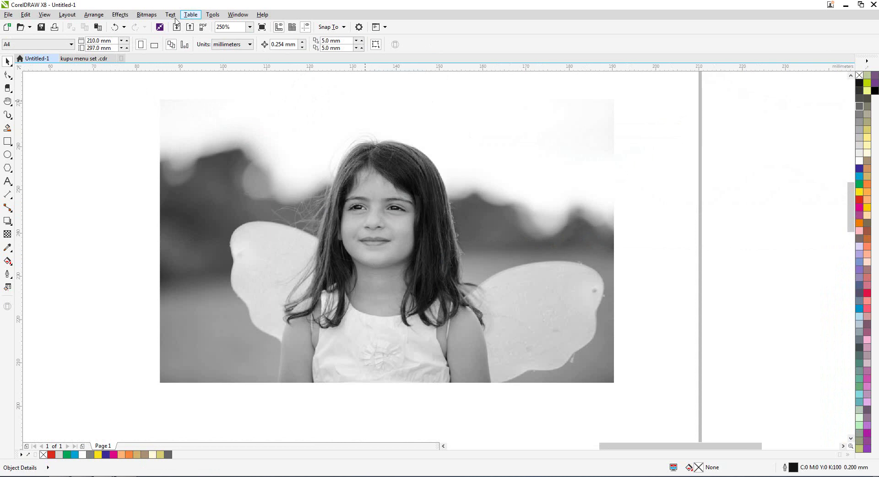
pyautogui.click(147, 14)
pyautogui.click(664, 220)
# Undo the photo's grayscale conversion and convert it to an RGB Color (24-bit) bitmap at 300 dpi instead
pyautogui.click(522, 203)
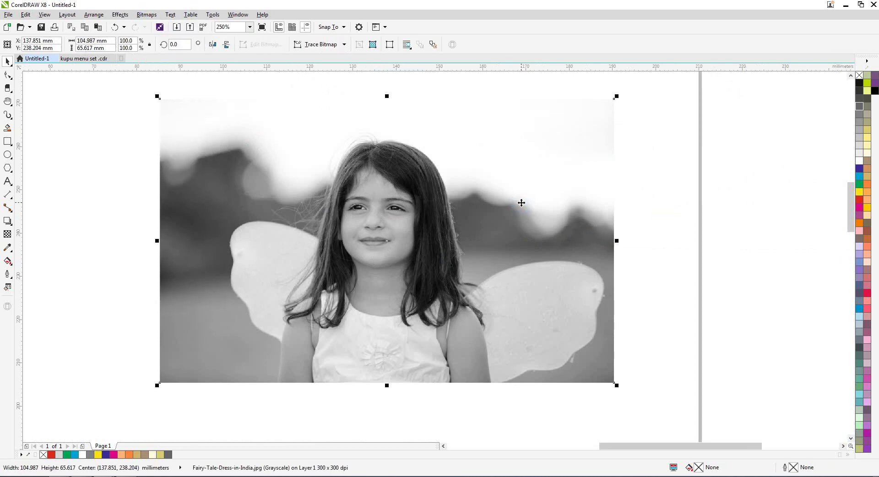
pyautogui.hotkey('ctrl', 'z')
pyautogui.click(147, 14)
pyautogui.click(174, 26)
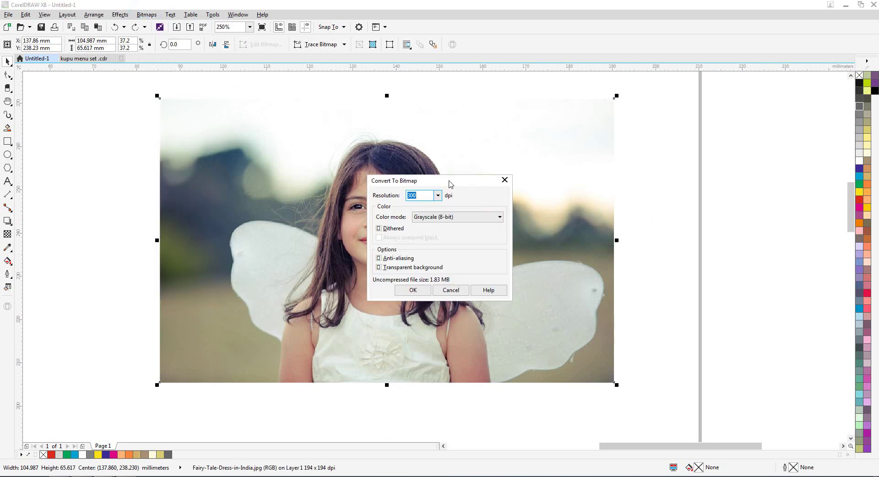
pyautogui.moveTo(449, 182); pyautogui.dragTo(617, 139)
pyautogui.click(624, 174)
pyautogui.click(615, 210)
pyautogui.click(583, 246)
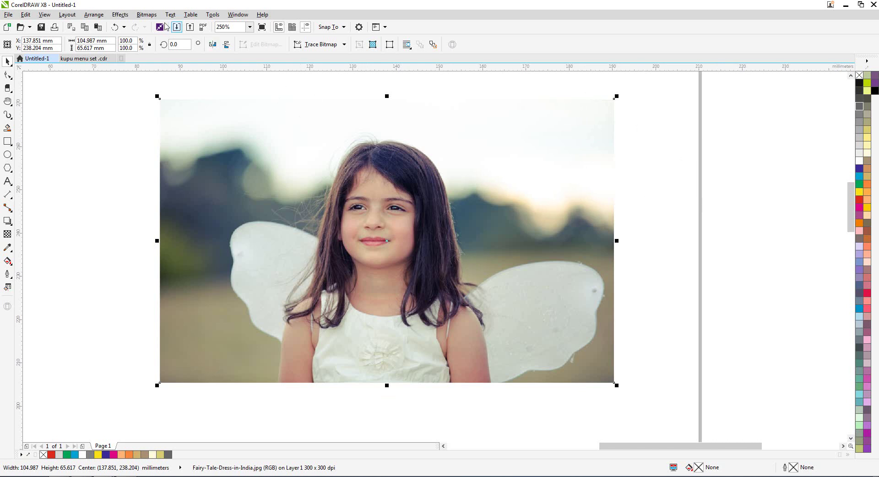
# Review the color modes offered for converting the photo of the girl to a bitmap, without applying a conversion
pyautogui.click(146, 14)
pyautogui.click(714, 233)
pyautogui.click(690, 213)
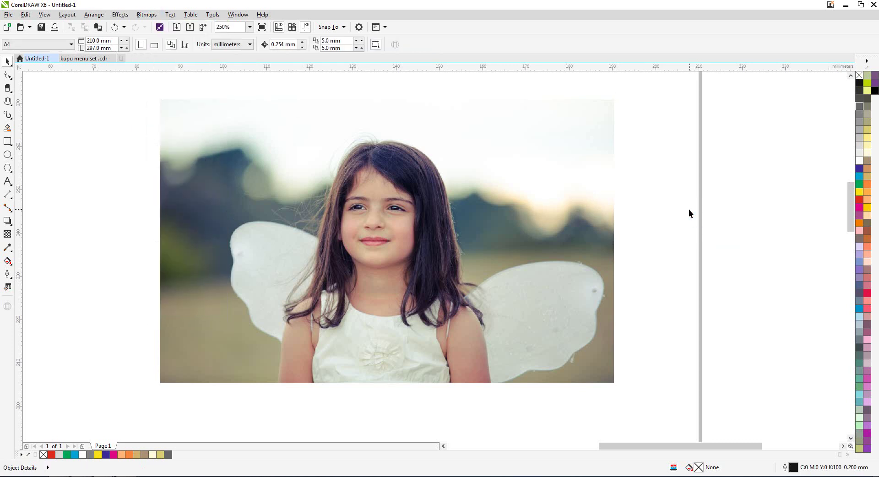
pyautogui.click(147, 15)
pyautogui.moveTo(156, 103)
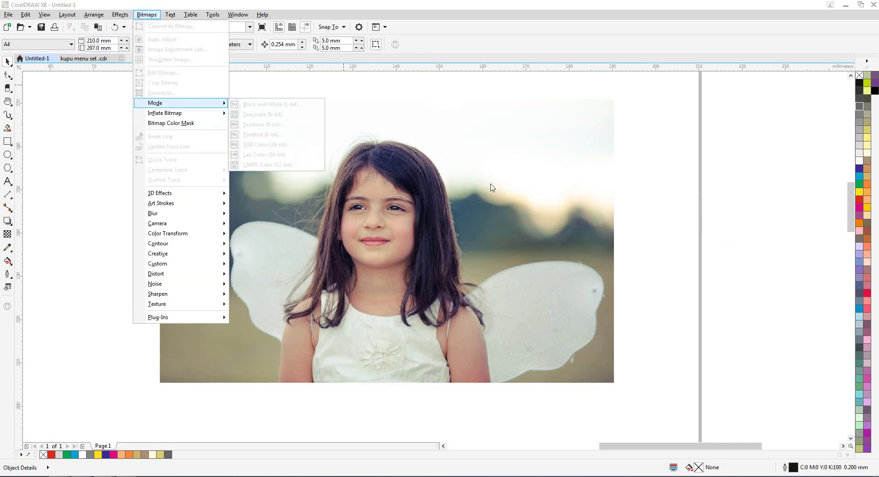
pyautogui.click(476, 180)
pyautogui.click(457, 177)
pyautogui.click(146, 14)
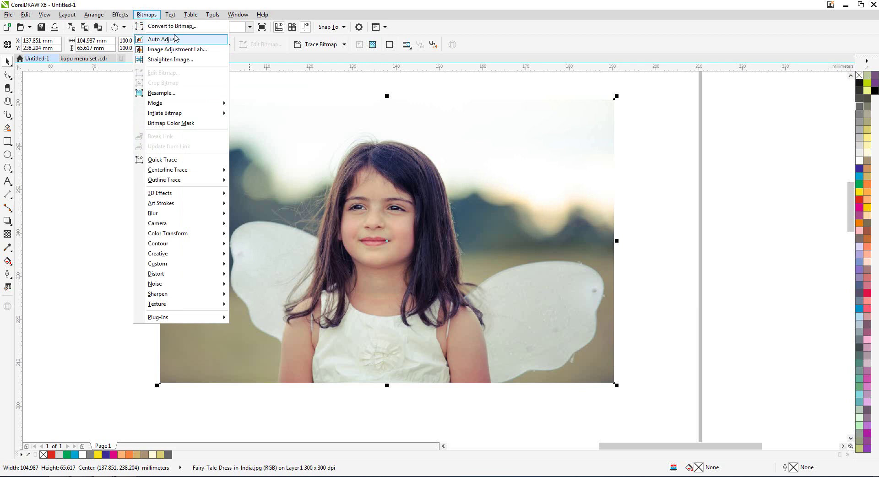
pyautogui.click(171, 26)
pyautogui.click(447, 217)
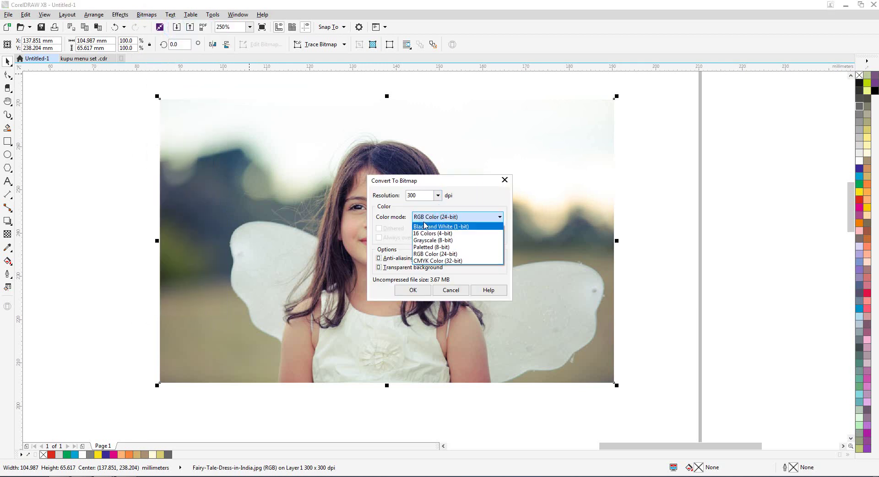
pyautogui.click(453, 275)
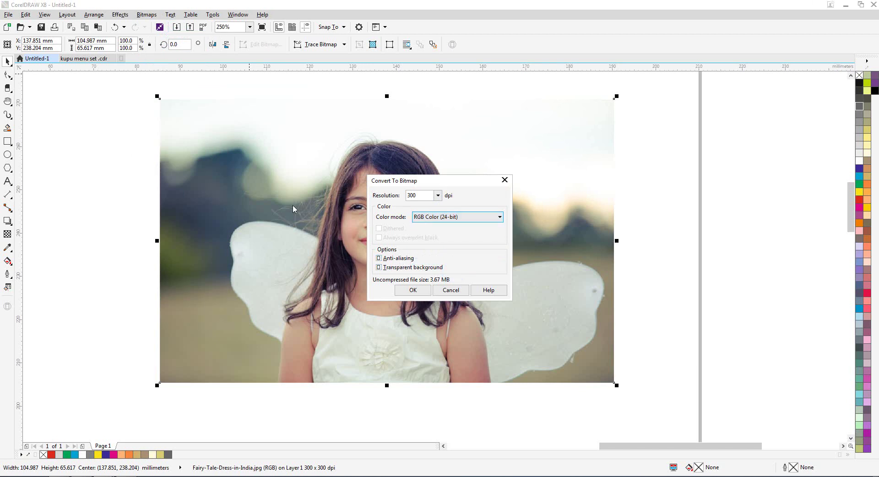
pyautogui.click(451, 291)
# Examine the pixels of the RGB photo up close
pyautogui.click(722, 285)
pyautogui.scroll(4, 589, 239)
pyautogui.scroll(4, 583, 240)
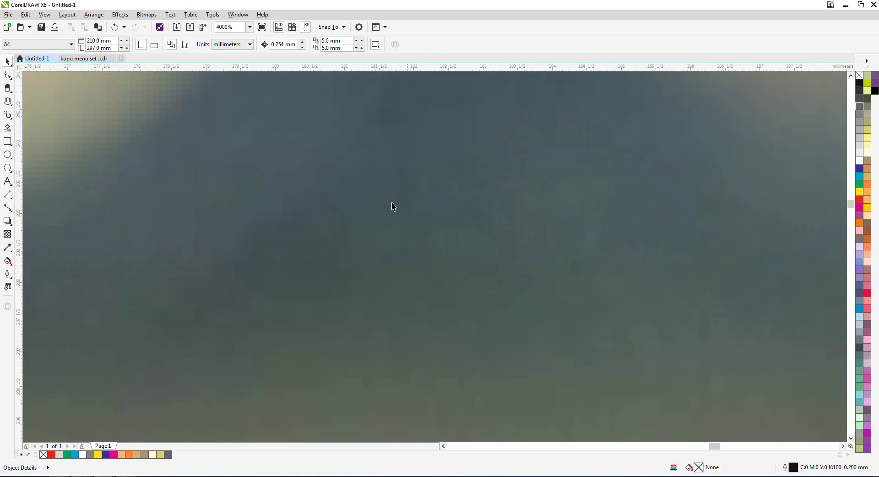
pyautogui.scroll(-6, 431, 215)
pyautogui.scroll(-4, 479, 206)
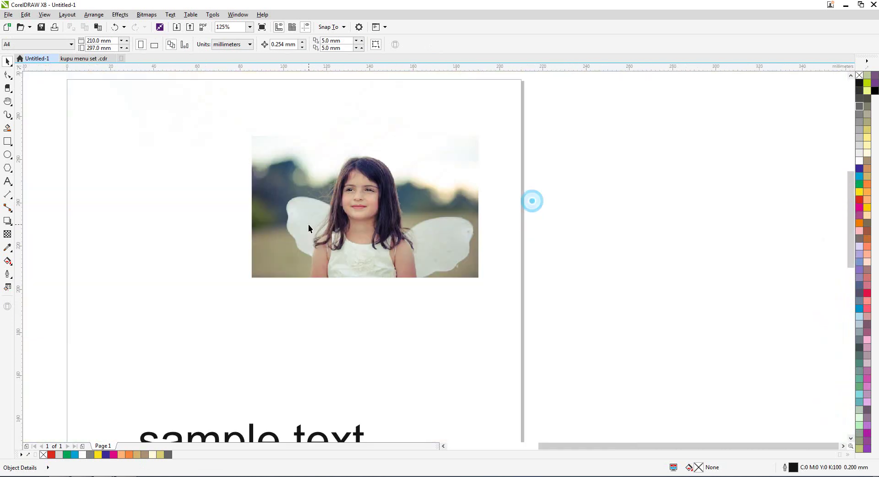
# Move the sample text up to just below the photo, centred at about X 91.0 mm, Y 177.1 mm
pyautogui.click(317, 214)
pyautogui.scroll(-2, 262, 234)
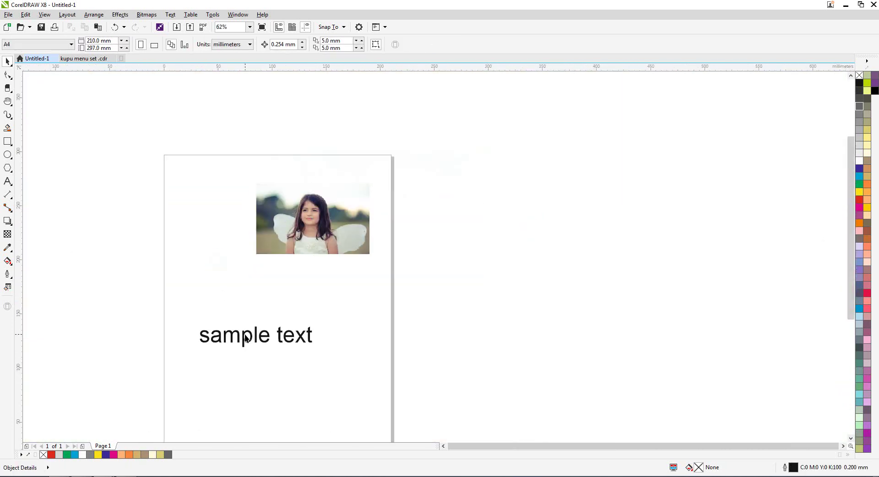
pyautogui.click(245, 328)
pyautogui.moveTo(246, 329); pyautogui.dragTo(252, 276)
pyautogui.scroll(2, 252, 276)
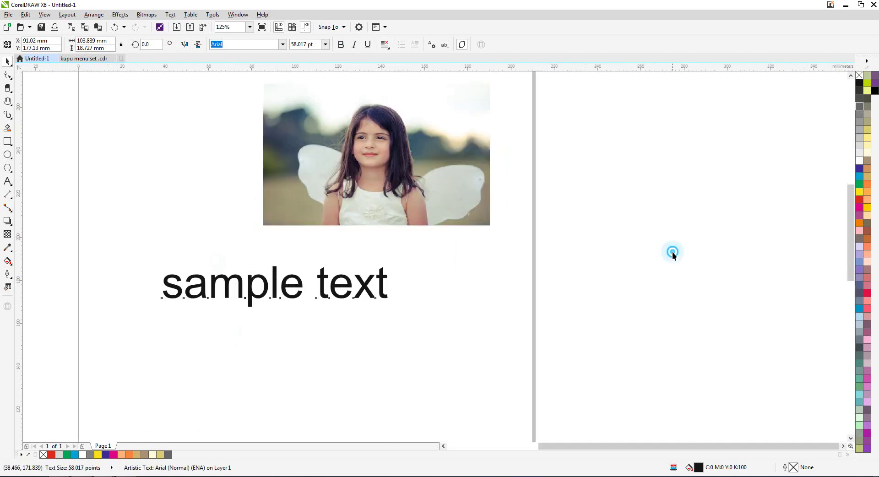
pyautogui.click(673, 253)
# Create a locked, page-sized background rectangle without outline, filled with blue (C:100 M:100 Y:0 K:0)
pyautogui.doubleClick(7, 141)
pyautogui.click(859, 168)
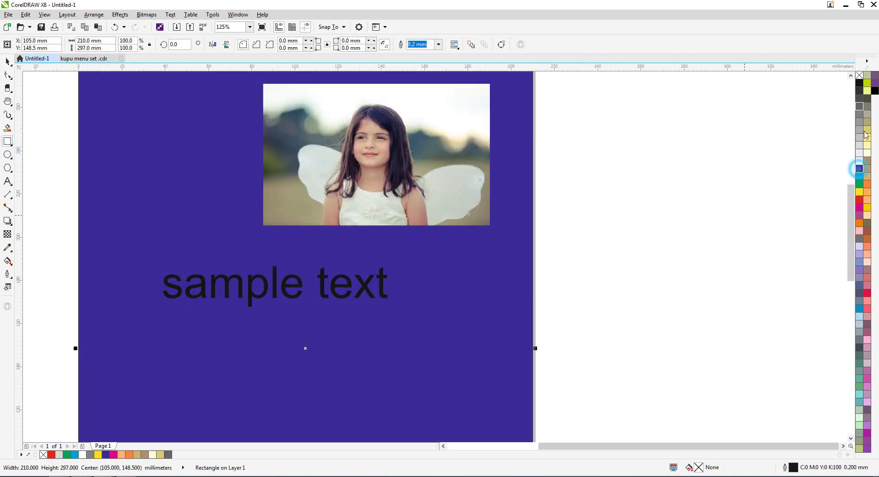
pyautogui.click(730, 167)
pyautogui.rightClick(449, 262)
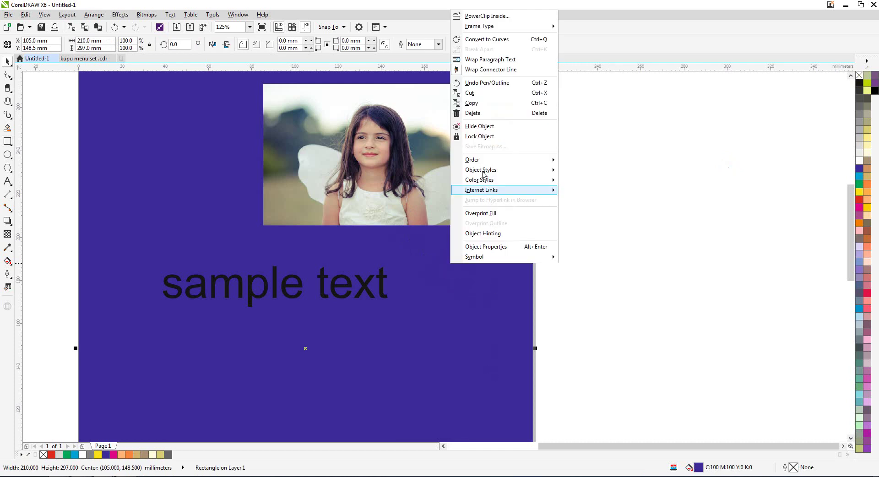
pyautogui.click(479, 136)
# Move the sample text to about X 97.8 mm, Y 164.6 mm and fill it with white
pyautogui.scroll(-4, 636, 176)
pyautogui.scroll(4, 482, 164)
pyautogui.moveTo(480, 143); pyautogui.dragTo(496, 171)
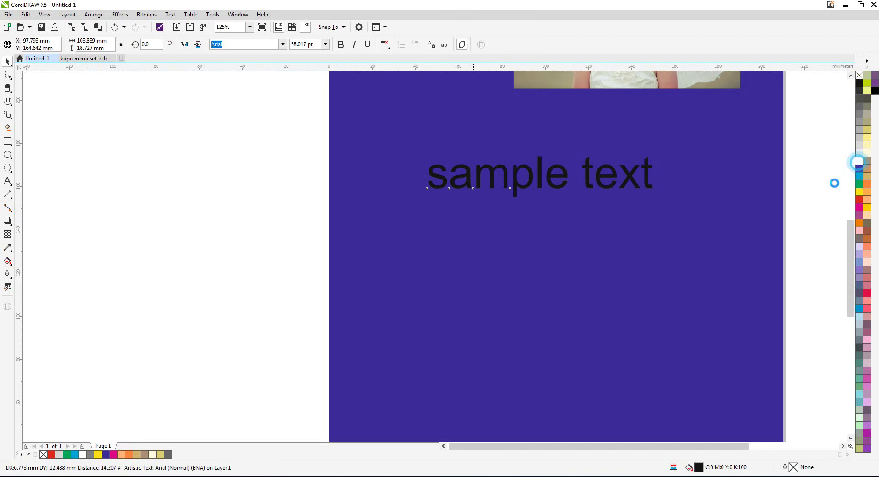
pyautogui.click(860, 161)
pyautogui.scroll(-2, 249, 268)
pyautogui.click(600, 227)
pyautogui.scroll(2, 403, 209)
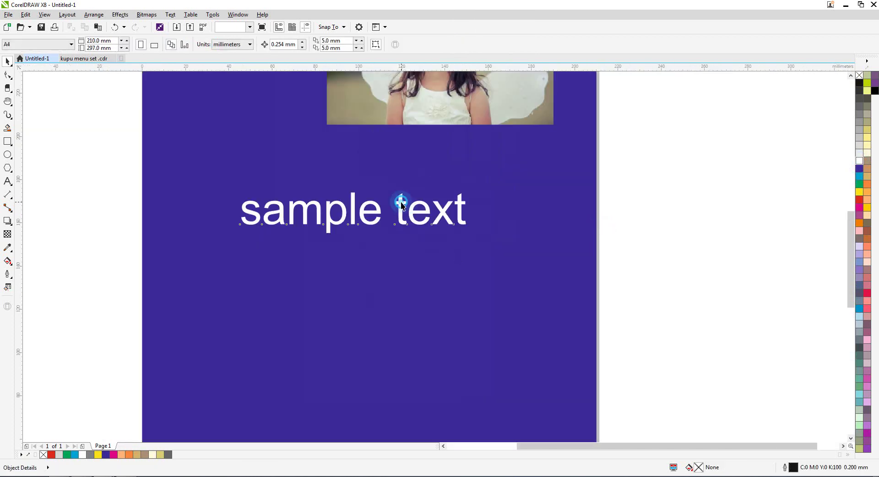
# Convert the white sample text to an RGB Color (24-bit) bitmap at 300 dpi with anti-aliasing and a transparent background
pyautogui.click(404, 208)
pyautogui.click(147, 15)
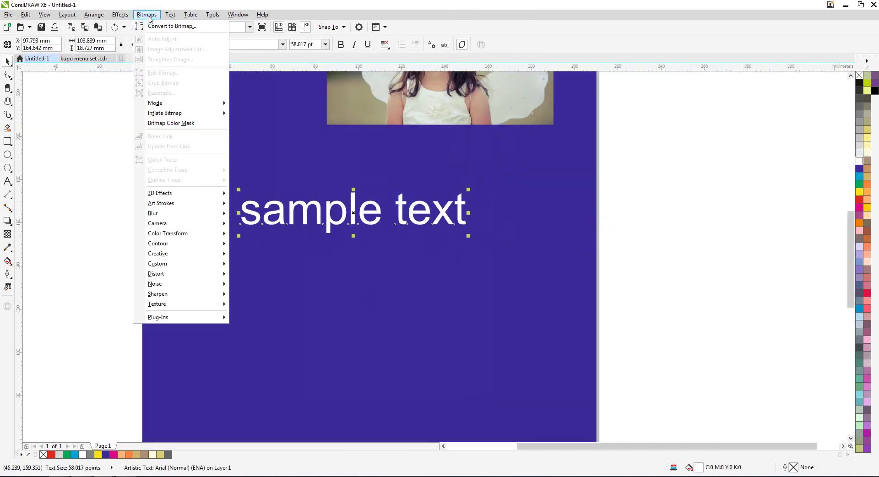
pyautogui.click(153, 27)
pyautogui.moveTo(417, 183); pyautogui.dragTo(618, 140)
pyautogui.click(580, 224)
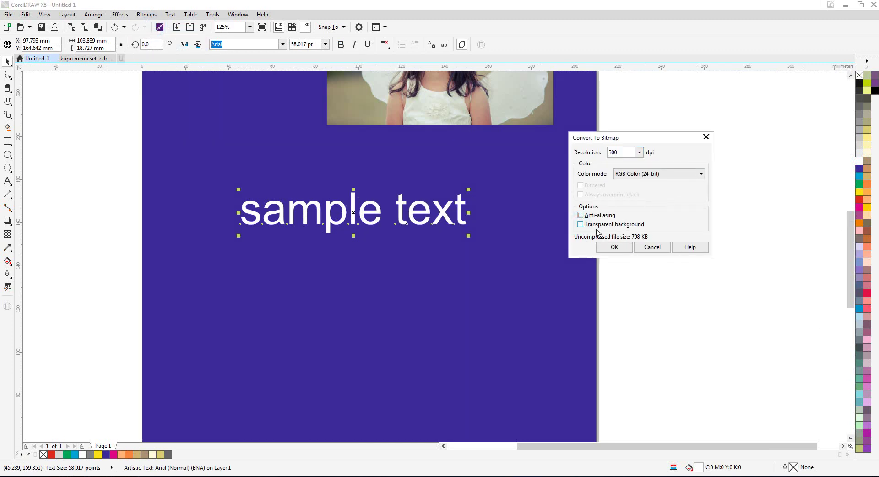
pyautogui.click(580, 224)
pyautogui.moveTo(629, 138); pyautogui.dragTo(635, 143)
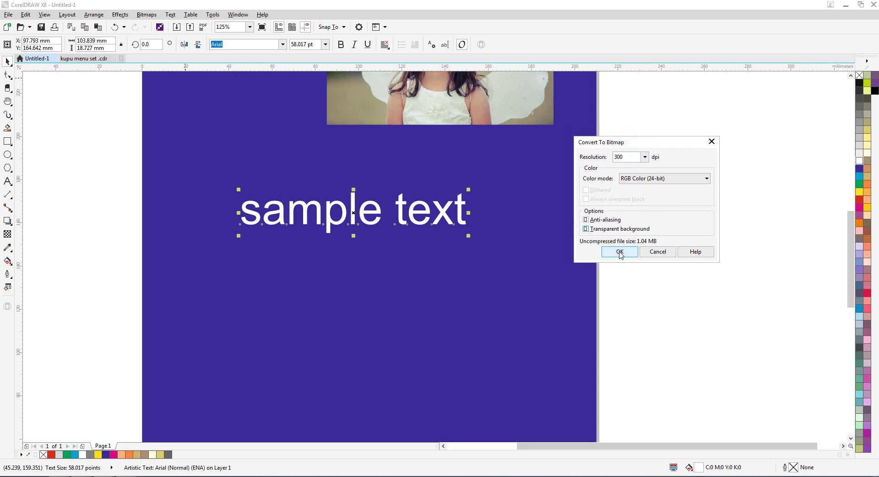
pyautogui.click(621, 253)
pyautogui.click(672, 238)
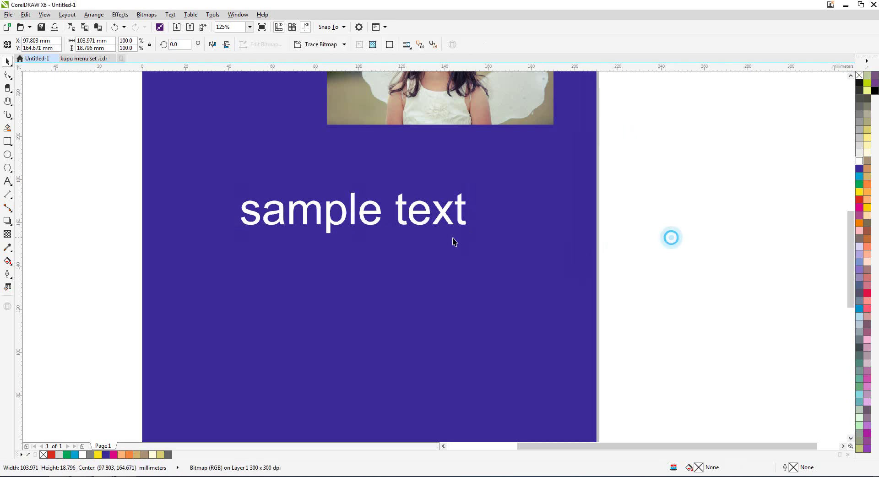
# Shift the transparent text bitmap a short distance around over the blue background
pyautogui.moveTo(426, 204)
pyautogui.mouseDown()
pyautogui.moveTo(430, 226)
pyautogui.moveTo(437, 216)
pyautogui.mouseUp()
pyautogui.click(373, 210)
pyautogui.click(373, 210)
pyautogui.click(472, 215)
pyautogui.click(471, 215)
pyautogui.click(471, 216)
pyautogui.moveTo(437, 216); pyautogui.dragTo(449, 203)
# Undo the moves and the bitmap conversion of the sample text
pyautogui.hotkey('ctrl', 'z')
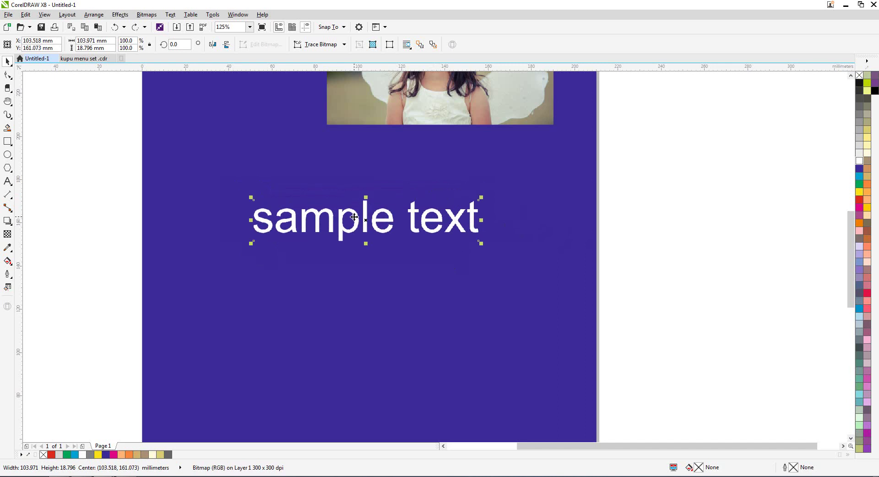
pyautogui.hotkey('ctrl', 'z')
pyautogui.hotkey('ctrl', 'shift', 'z')
pyautogui.hotkey('ctrl', 'z')
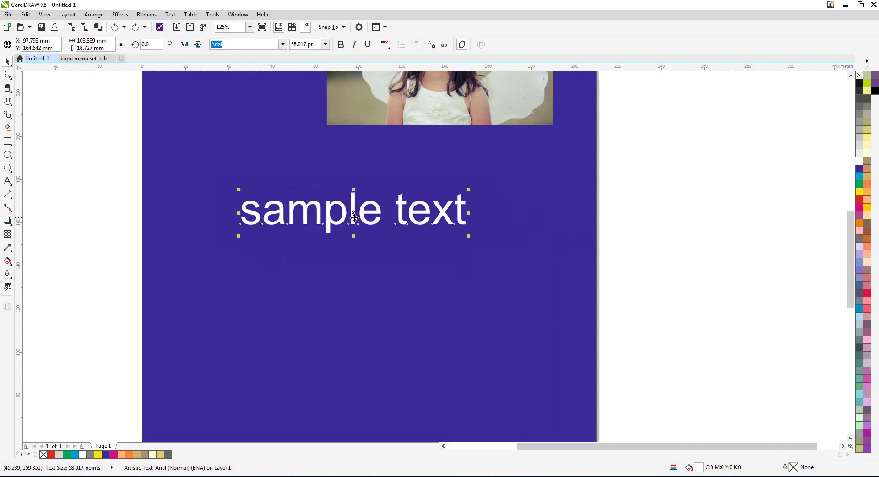
# Move the white sample text slightly to the right, centred at about X 105.6 mm, Y 163.8 mm
pyautogui.click(581, 211)
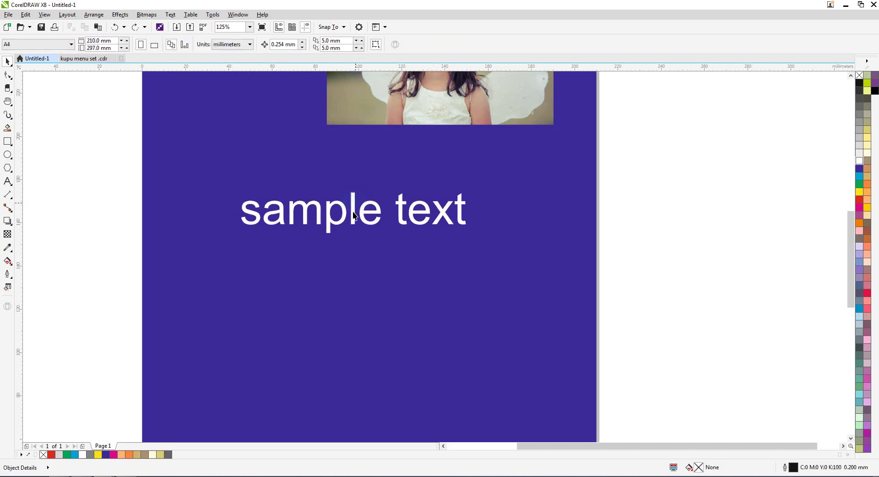
pyautogui.moveTo(354, 202); pyautogui.dragTo(353, 224)
pyautogui.hotkey('ctrl', 'z')
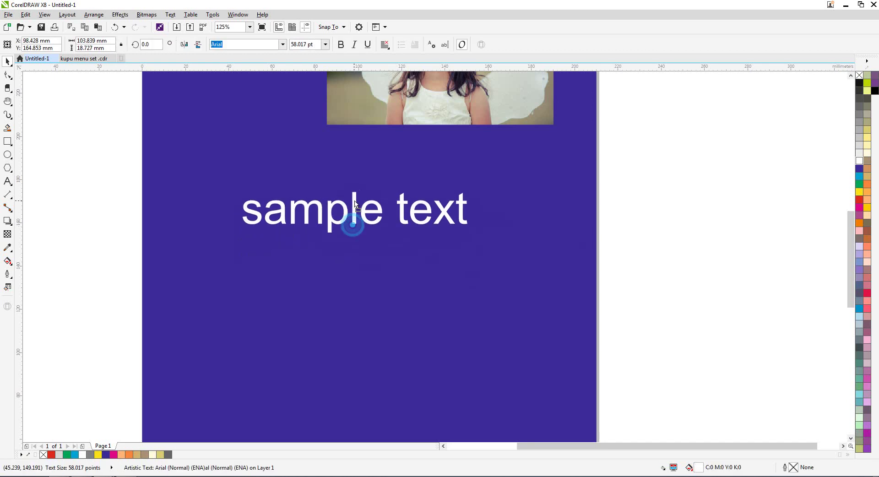
pyautogui.doubleClick(311, 206)
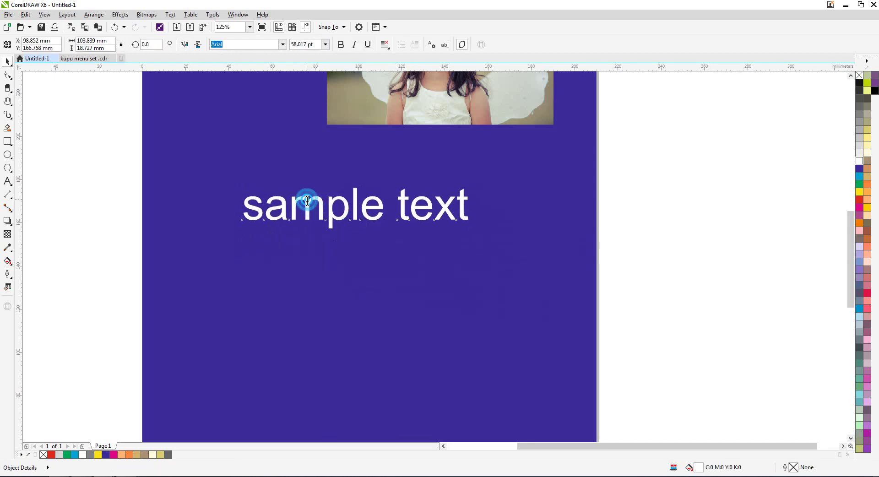
pyautogui.doubleClick(305, 200)
pyautogui.click(304, 197)
pyautogui.hotkey('ctrl', 'space')
pyautogui.moveTo(404, 198); pyautogui.dragTo(420, 205)
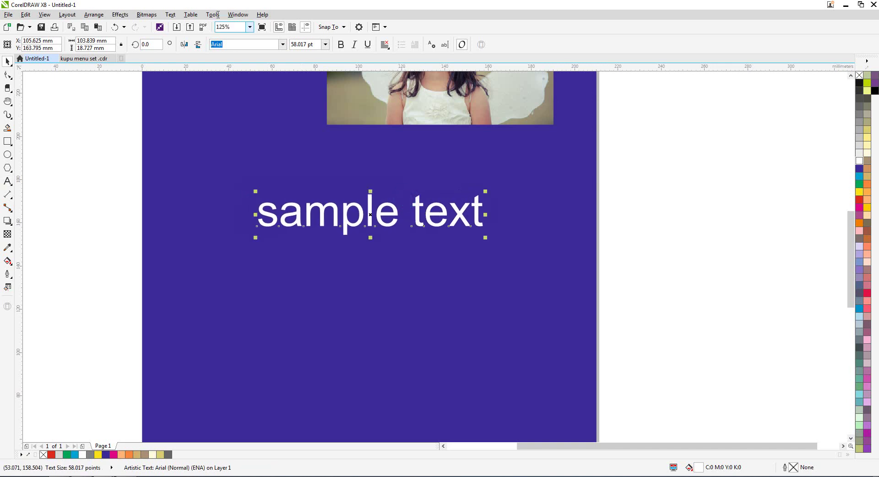
# Try converting the white sample text to a 300 dpi RGB Color (24-bit) bitmap without a transparent background, and undo the conversion
pyautogui.click(148, 15)
pyautogui.click(155, 27)
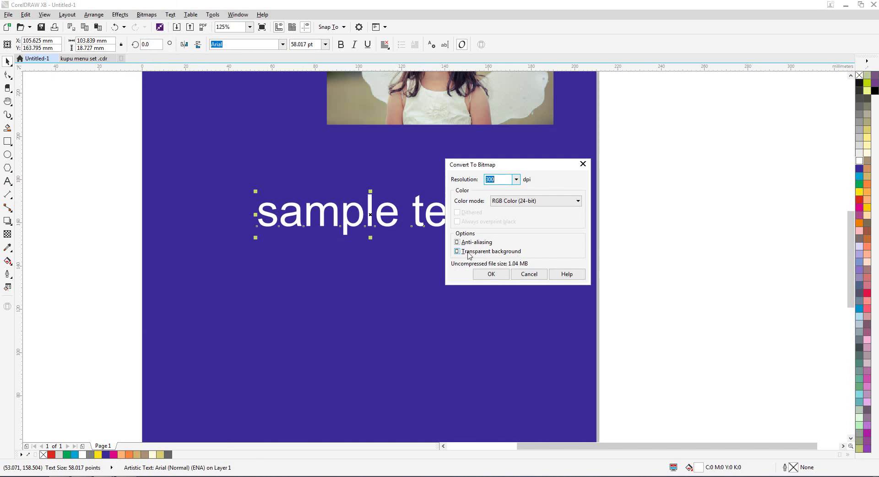
pyautogui.click(457, 252)
pyautogui.moveTo(507, 166); pyautogui.dragTo(549, 163)
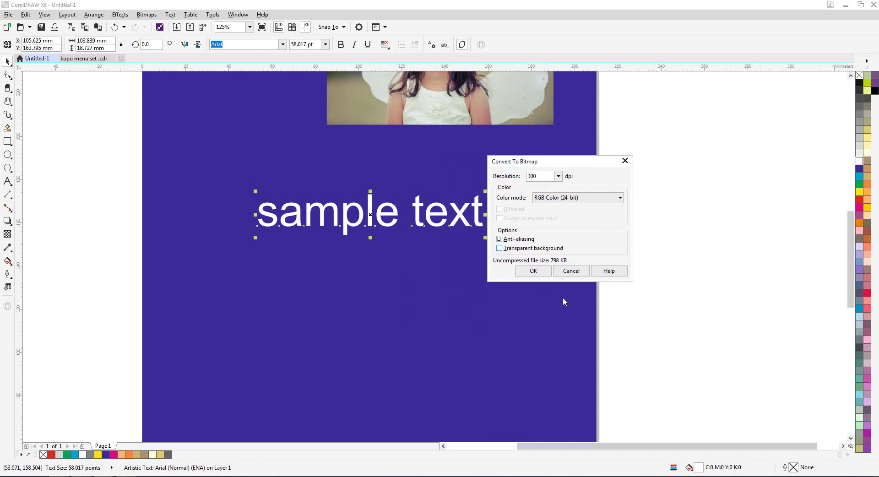
pyautogui.click(536, 272)
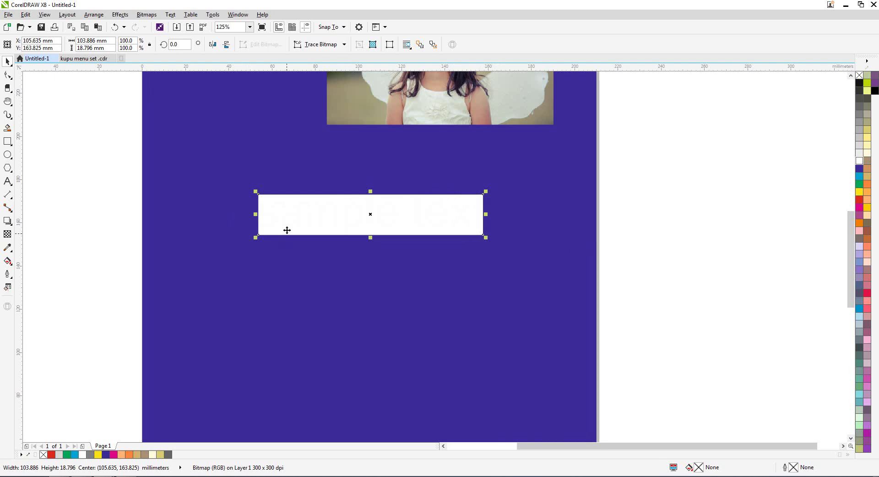
pyautogui.hotkey('ctrl', 'z')
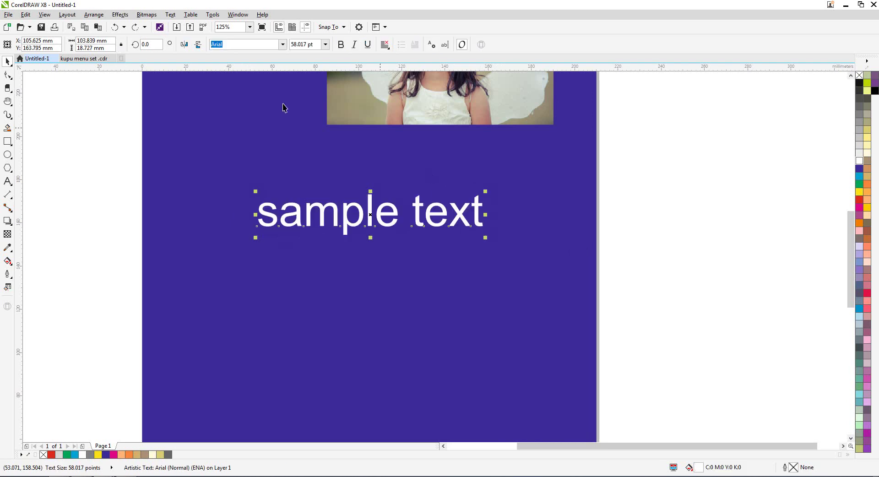
# Fill the sample text with red and convert it to a 300 dpi RGB Color (24-bit) bitmap without a transparent background
pyautogui.click(860, 200)
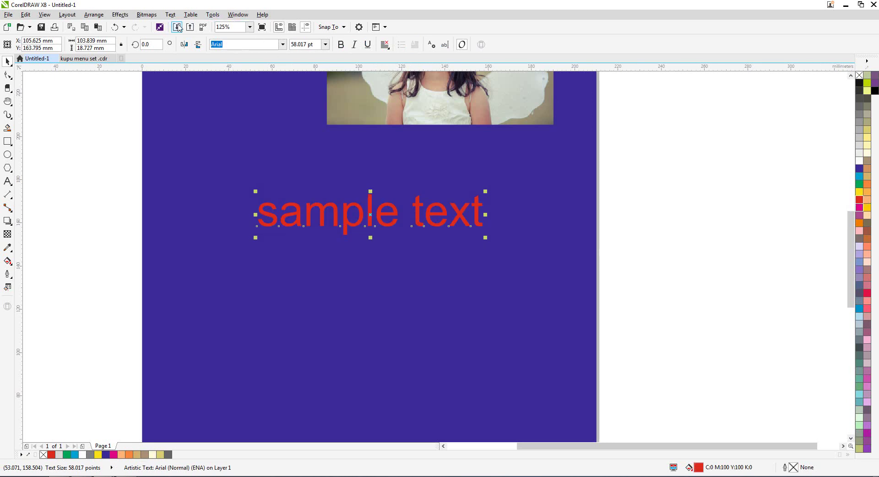
pyautogui.click(147, 14)
pyautogui.click(150, 28)
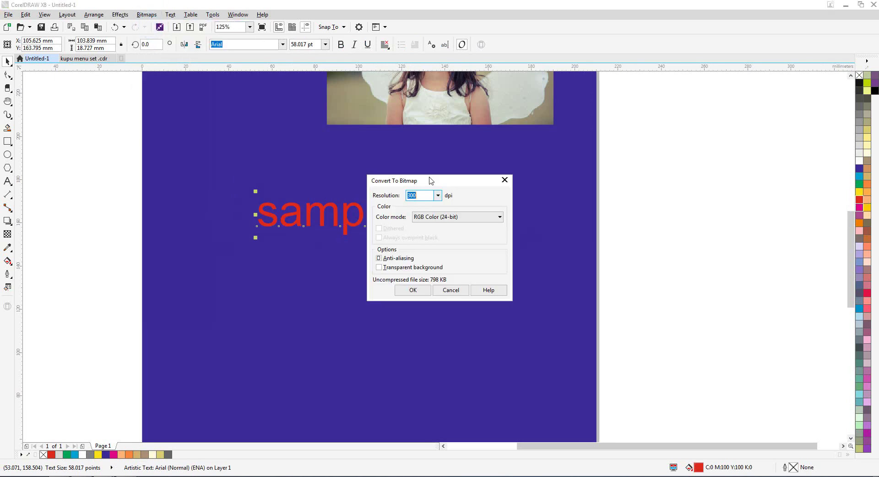
pyautogui.moveTo(424, 182); pyautogui.dragTo(565, 187)
pyautogui.click(555, 294)
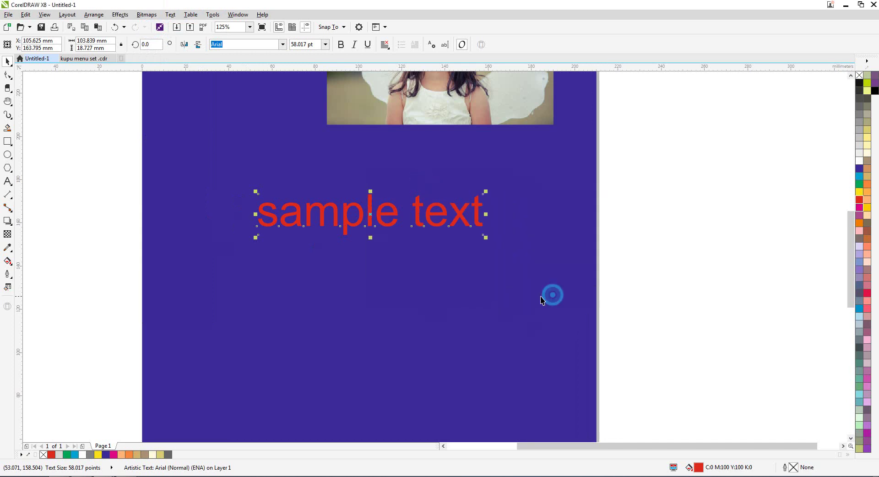
pyautogui.click(673, 255)
pyautogui.scroll(2, 191, 210)
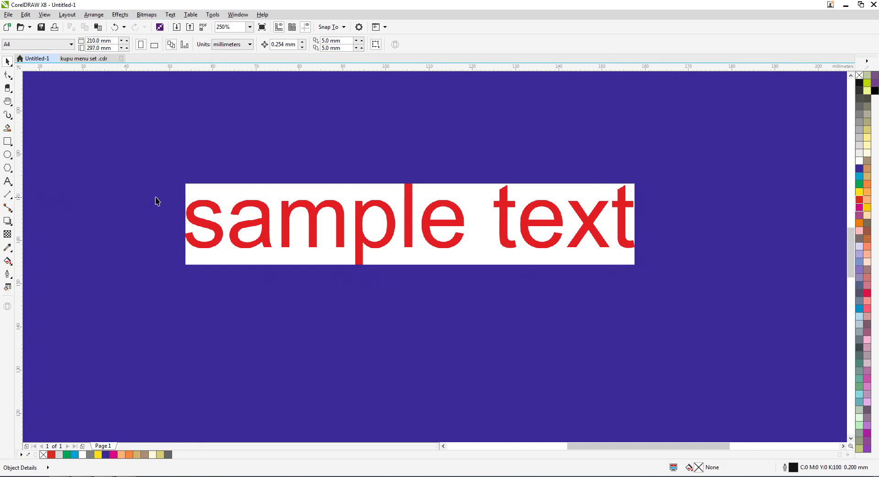
# Move the red text bitmap up to just below the photo, centred at about X 107.2 mm, Y 179.2 mm
pyautogui.click(471, 206)
pyautogui.moveTo(471, 206); pyautogui.dragTo(463, 255)
pyautogui.scroll(-2, 362, 256)
pyautogui.moveTo(362, 257); pyautogui.dragTo(370, 197)
# Compare the red text bitmap's estimated file size at lower conversion resolutions, including 72 and 100 dpi, without converting it
pyautogui.click(146, 14)
pyautogui.click(151, 26)
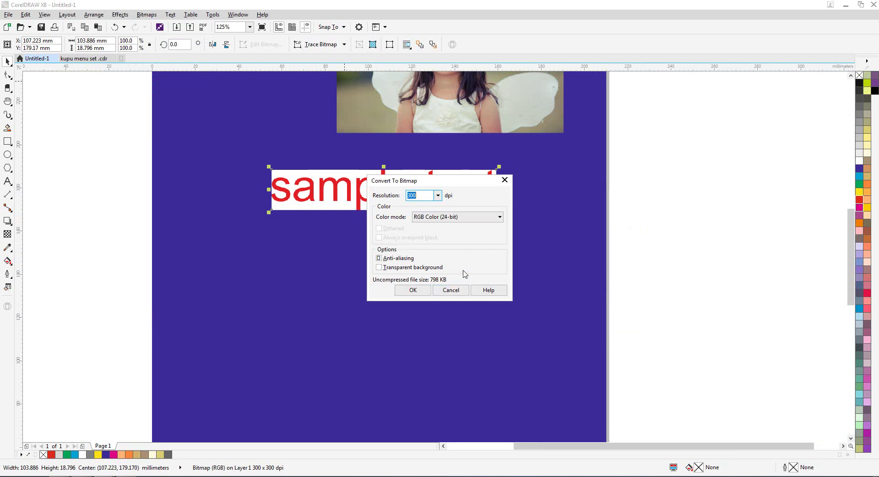
pyautogui.moveTo(446, 185); pyautogui.dragTo(434, 225)
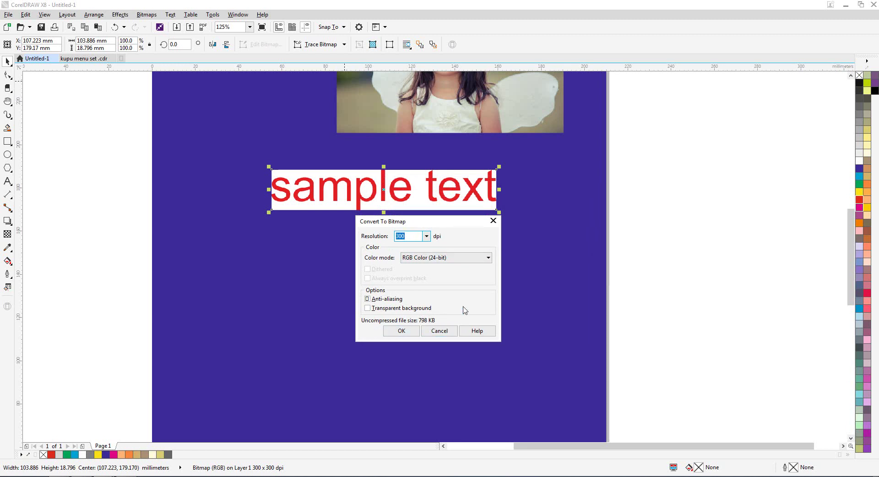
pyautogui.click(426, 236)
pyautogui.click(411, 243)
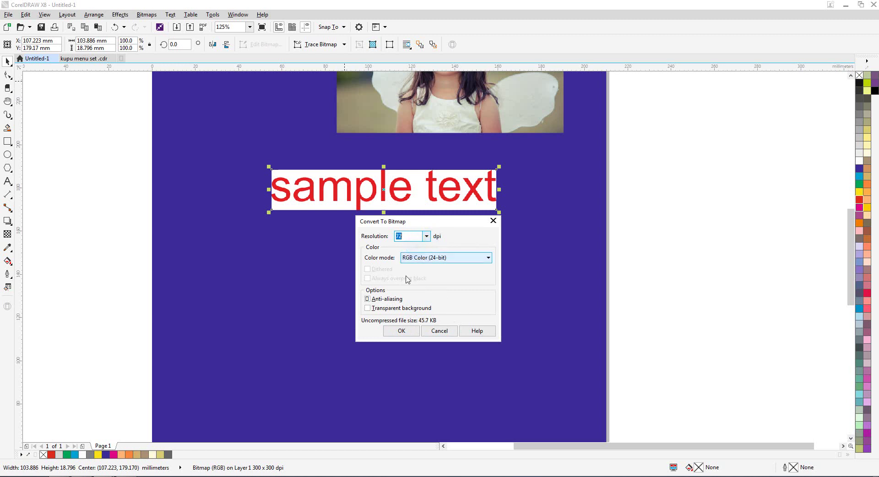
pyautogui.moveTo(407, 229); pyautogui.dragTo(534, 239)
pyautogui.click(553, 246)
pyautogui.click(545, 270)
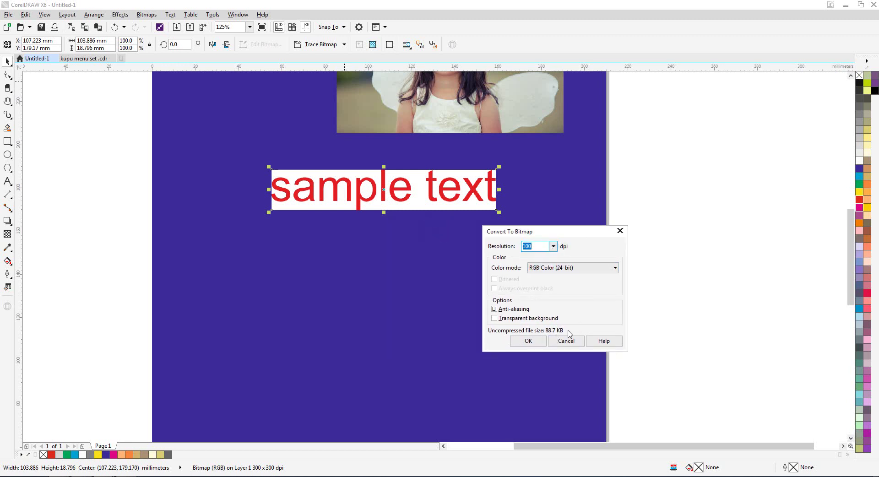
pyautogui.click(553, 246)
pyautogui.click(536, 276)
pyautogui.click(553, 246)
pyautogui.click(536, 288)
pyautogui.click(545, 330)
pyautogui.click(567, 342)
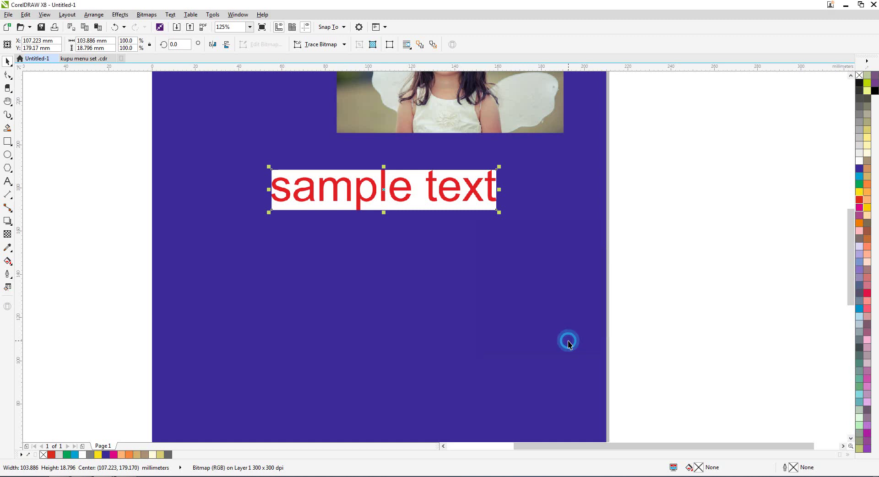
# Delete the red text bitmap and select the photo of the girl
pyautogui.scroll(-2, 545, 194)
pyautogui.click(430, 146)
pyautogui.scroll(2, 412, 138)
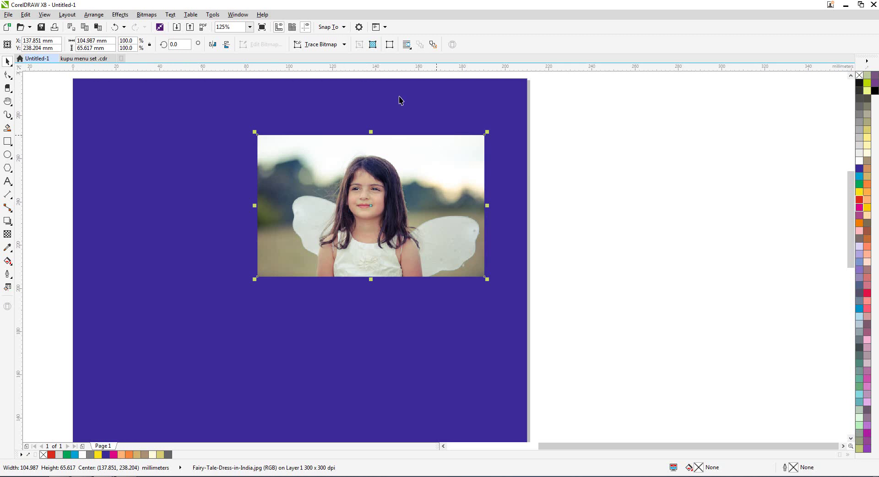
# Compare the photo's estimated bitmap file size at 600 dpi and at 300 dpi in RGB Color (24-bit) mode
pyautogui.click(147, 14)
pyautogui.click(176, 26)
pyautogui.moveTo(600, 149); pyautogui.dragTo(622, 139)
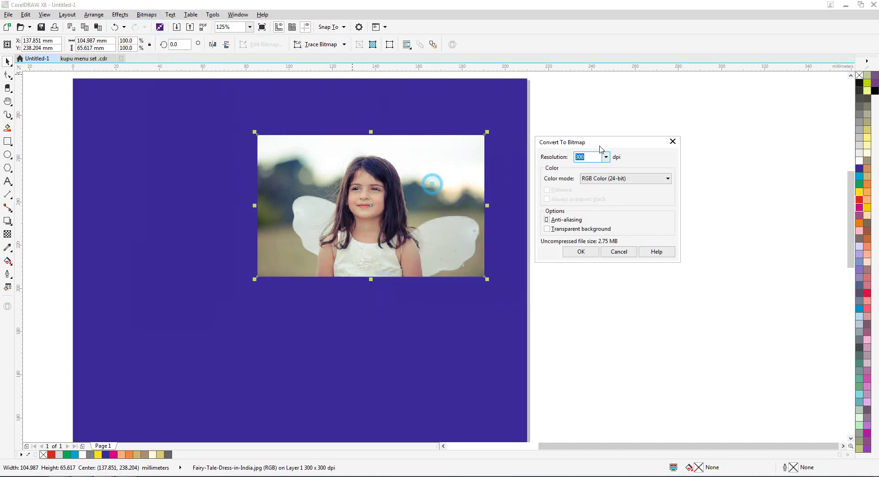
pyautogui.click(594, 158)
pyautogui.write('600')
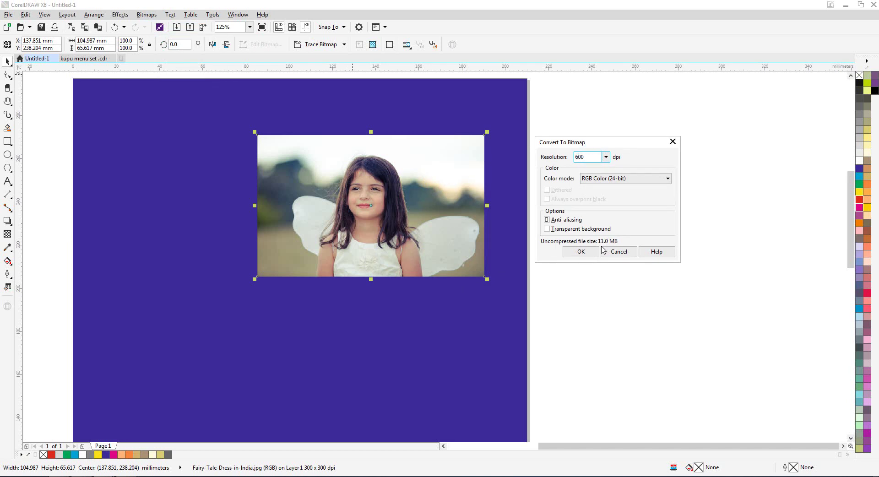
pyautogui.click(593, 157)
pyautogui.doubleClick(593, 157)
pyautogui.write('3')
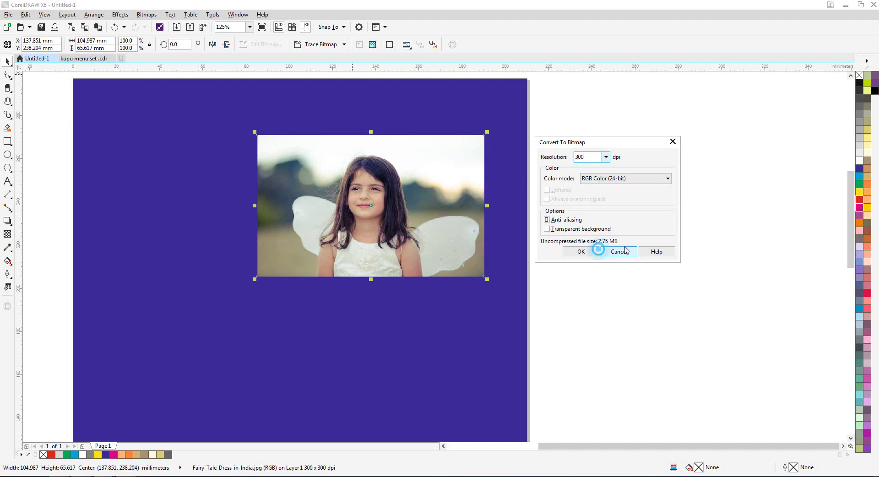
pyautogui.moveTo(601, 143); pyautogui.dragTo(602, 152)
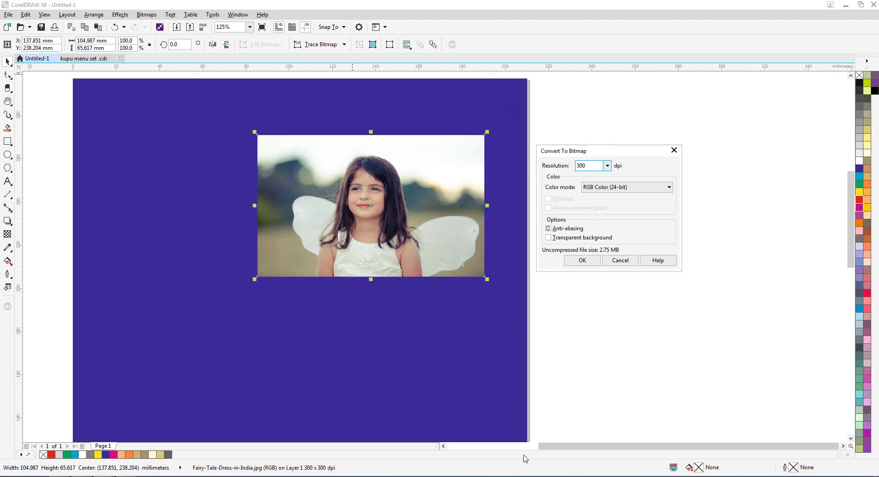
# Check the photo's estimated file size at 300 dpi with a transparent background, and leave the conversion without applying it
pyautogui.doubleClick(592, 162)
pyautogui.moveTo(611, 153); pyautogui.dragTo(624, 155)
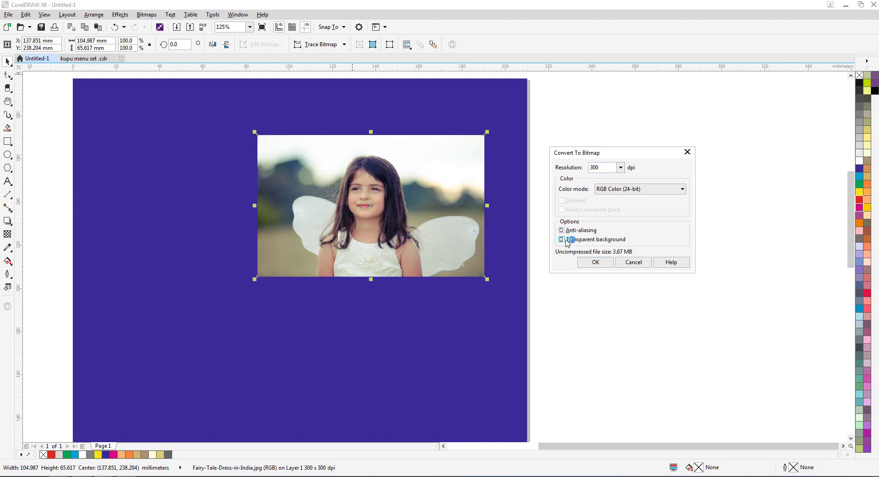
pyautogui.click(596, 260)
pyautogui.click(597, 270)
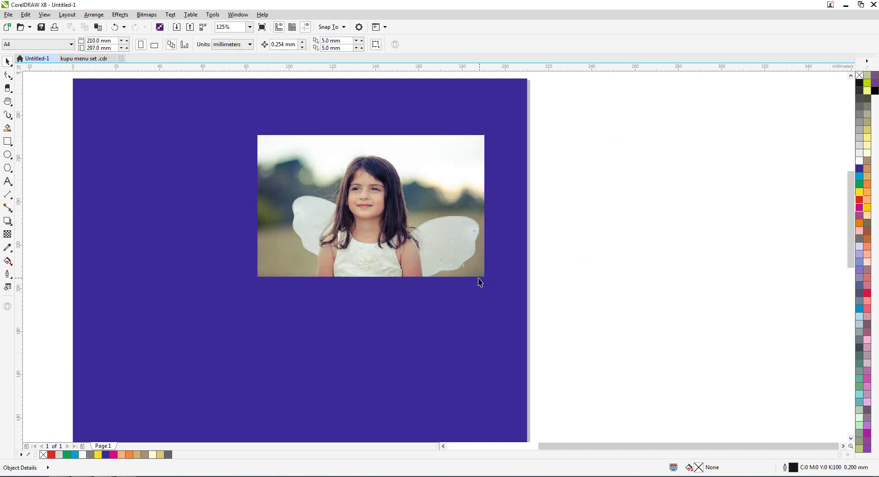
# Delete the photo of the girl from the page
pyautogui.scroll(-2, 485, 277)
pyautogui.scroll(1, 433, 257)
pyautogui.click(432, 255)
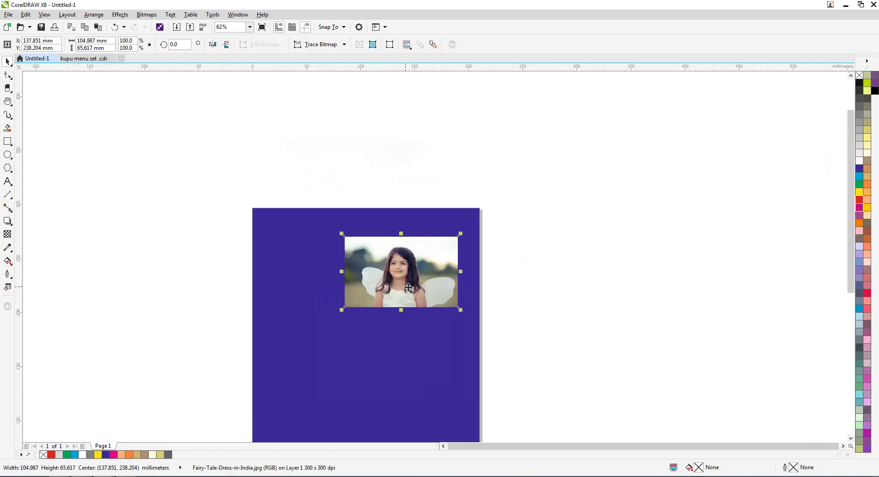
pyautogui.scroll(3, 411, 290)
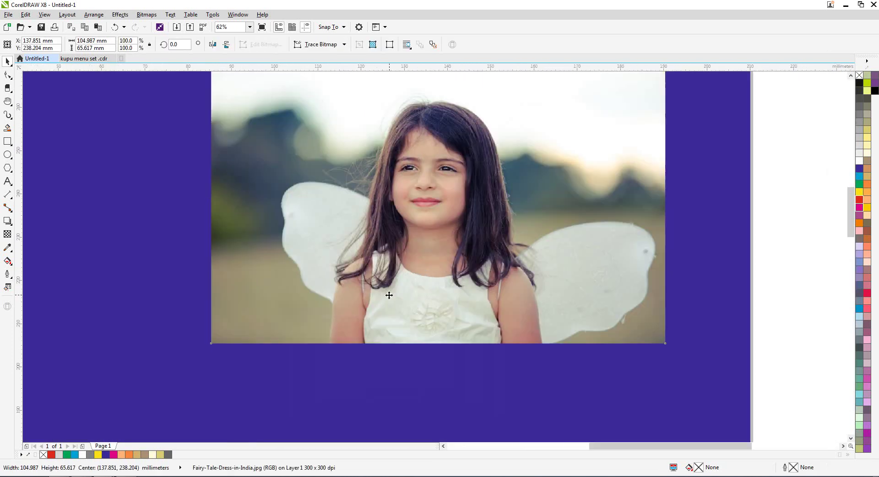
pyautogui.press('Delete')
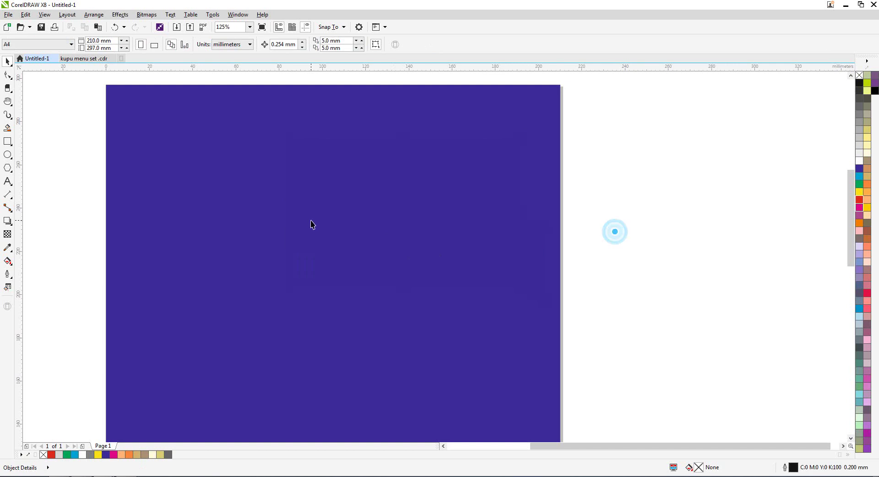
# Copy the menu cover group from kupu menu set .cdr into Untitled-1 and centre it on the page
pyautogui.scroll(-3, 311, 224)
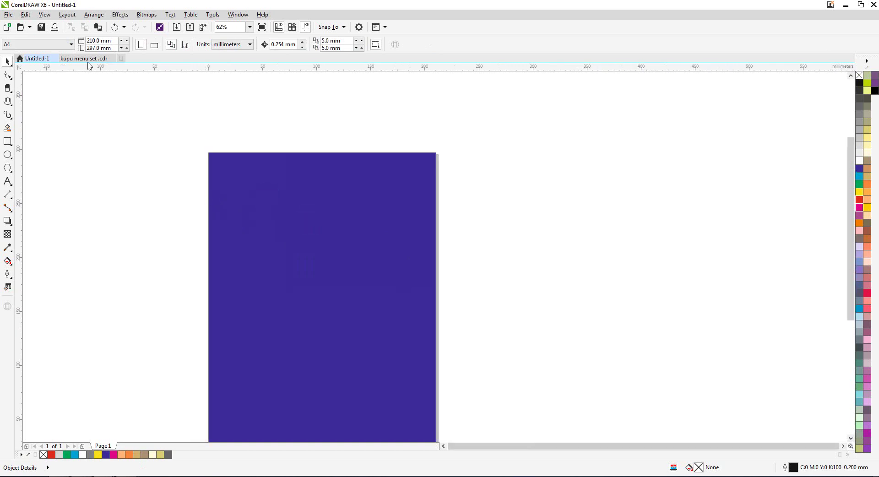
pyautogui.click(69, 59)
pyautogui.click(346, 180)
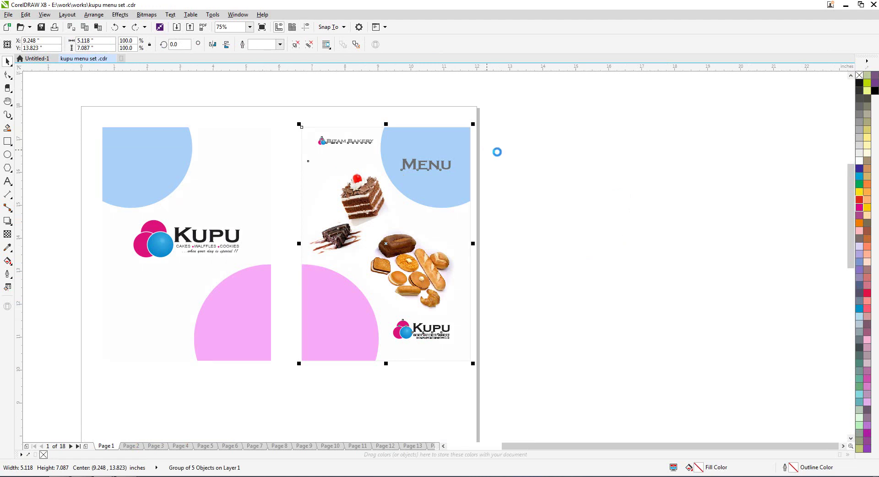
pyautogui.click(37, 59)
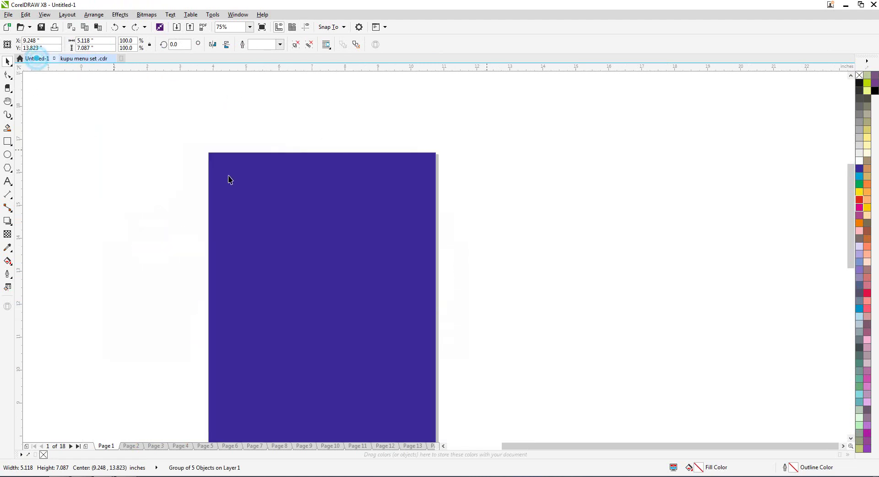
pyautogui.hotkey('ctrl', 'v')
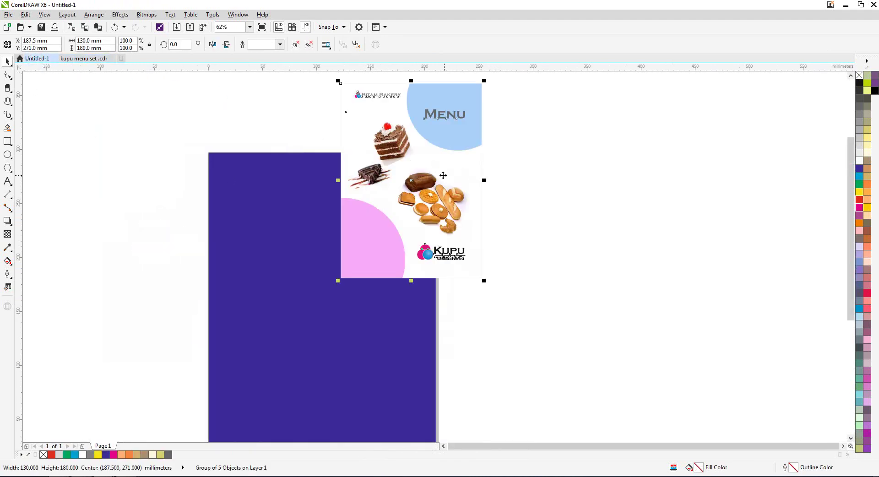
pyautogui.press('p')
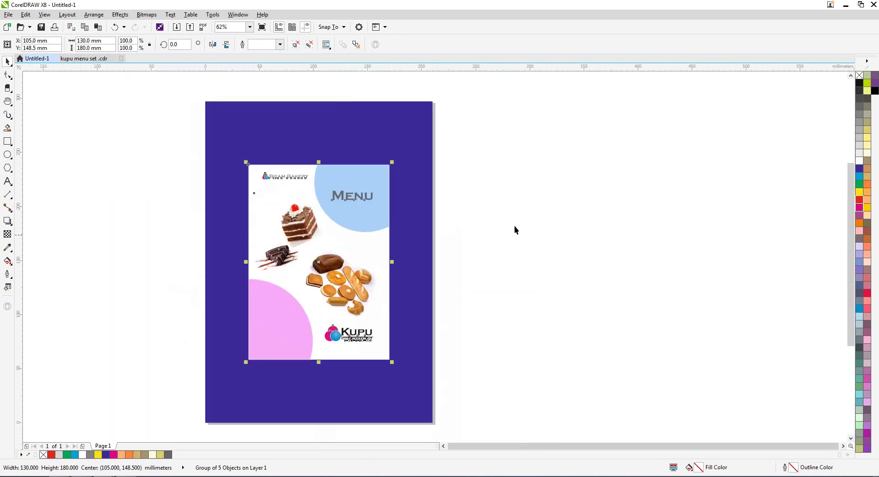
# Ungroup the pasted menu cover, try shifting its MENU text slightly down and to the right, and undo the shift
pyautogui.scroll(2, 380, 205)
pyautogui.keyDown('ctrl'); pyautogui.click(310, 186); pyautogui.keyUp('ctrl')
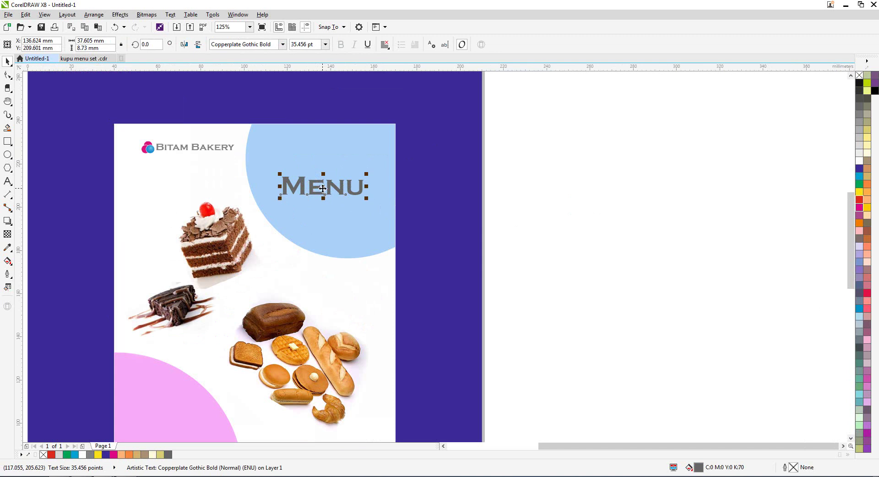
pyautogui.doubleClick(326, 186)
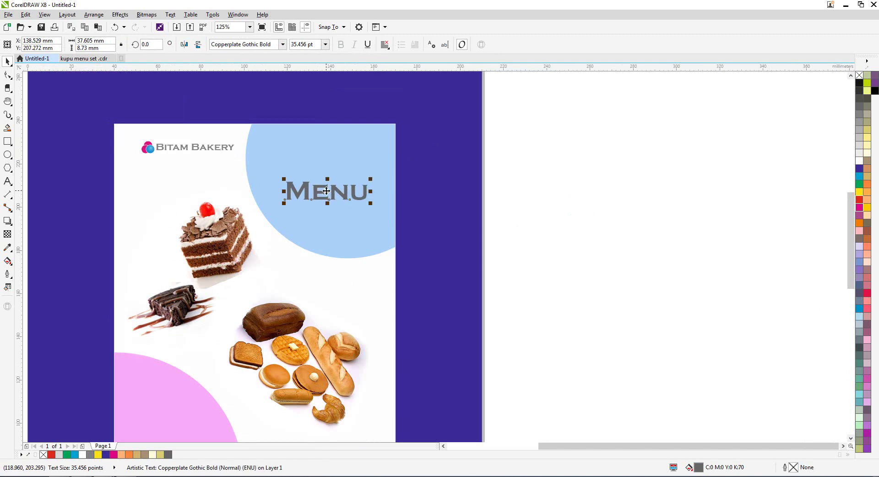
pyautogui.click(302, 206)
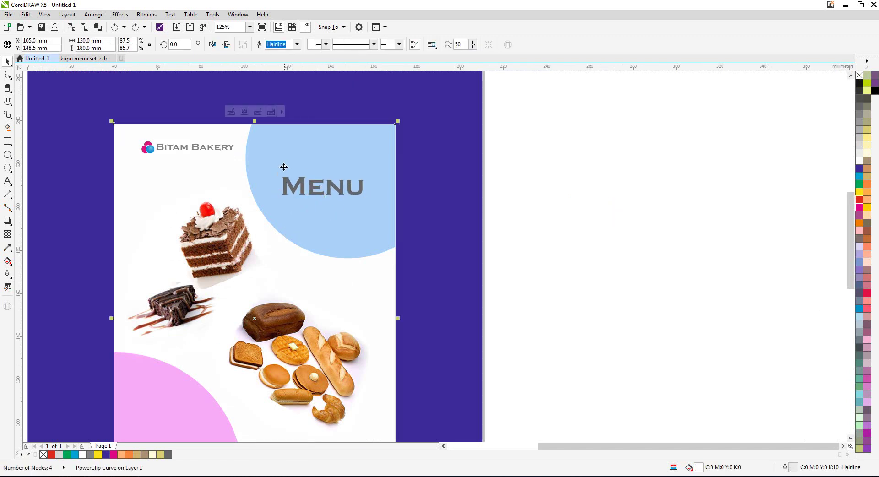
# Try moving the food picture off the page to about X 291.9 mm, Y 150.0 mm and shifting other cover elements, undoing each move
pyautogui.scroll(-2, 284, 166)
pyautogui.click(248, 213)
pyautogui.moveTo(248, 212); pyautogui.dragTo(455, 208)
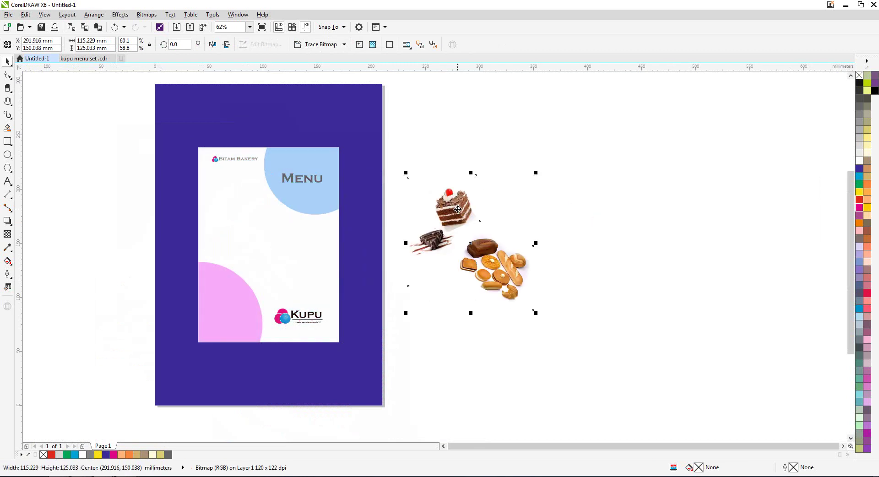
pyautogui.hotkey('ctrl', 'z')
pyautogui.scroll(2, 288, 324)
pyautogui.moveTo(288, 324); pyautogui.dragTo(467, 317)
pyautogui.hotkey('ctrl', 'z')
pyautogui.keyDown('ctrl'); pyautogui.click(284, 321); pyautogui.keyUp('ctrl')
pyautogui.moveTo(284, 321); pyautogui.dragTo(338, 372)
pyautogui.hotkey('ctrl', 'z')
pyautogui.hotkey('ctrl', 'z')
# Open the cover's PowerClip contents, try moving the pink circle, undo the move and finish editing the contents
pyautogui.click(197, 320)
pyautogui.doubleClick(169, 293)
pyautogui.moveTo(166, 291); pyautogui.dragTo(382, 350)
pyautogui.hotkey('ctrl', 'z')
pyautogui.scroll(-3, 378, 348)
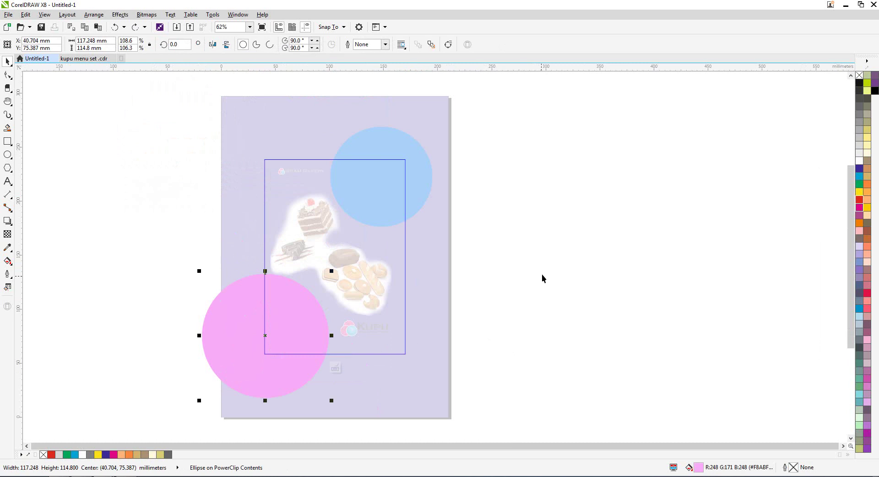
pyautogui.keyDown('ctrl'); pyautogui.click(540, 279); pyautogui.keyUp('ctrl')
# Select all five menu cover objects and move them slightly up, centred at about X 105 mm, Y 155.3 mm
pyautogui.click(368, 190)
pyautogui.moveTo(551, 121); pyautogui.dragTo(200, 379)
pyautogui.scroll(3, 314, 315)
pyautogui.moveTo(359, 263); pyautogui.dragTo(361, 246)
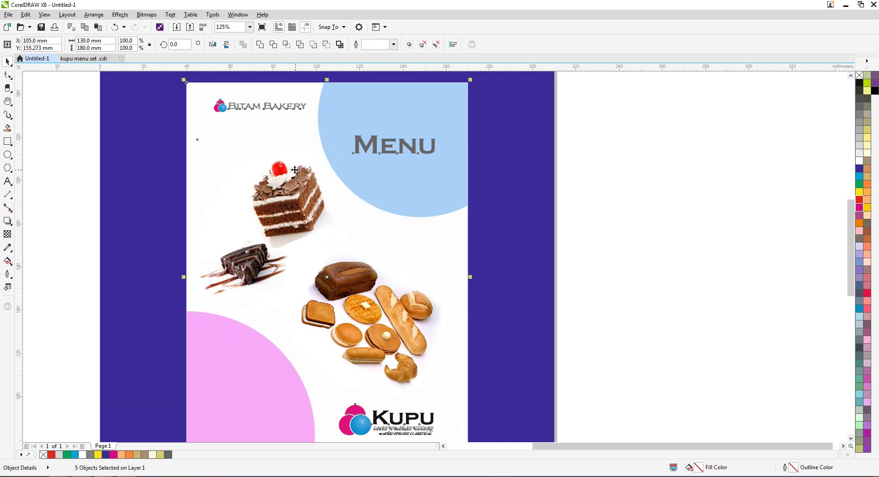
# Convert the selected menu cover objects to a 300 dpi CMYK Color (32-bit) bitmap with anti-aliasing and a transparent background
pyautogui.scroll(-2, 263, 169)
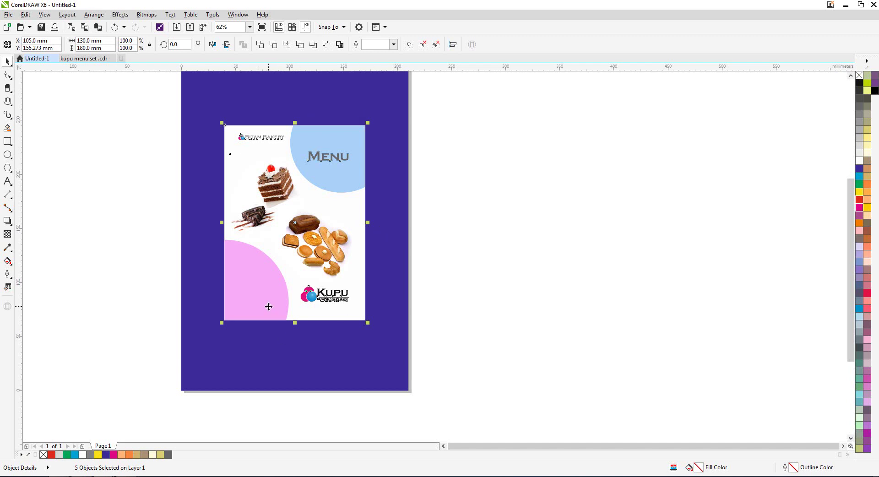
pyautogui.click(140, 13)
pyautogui.click(158, 25)
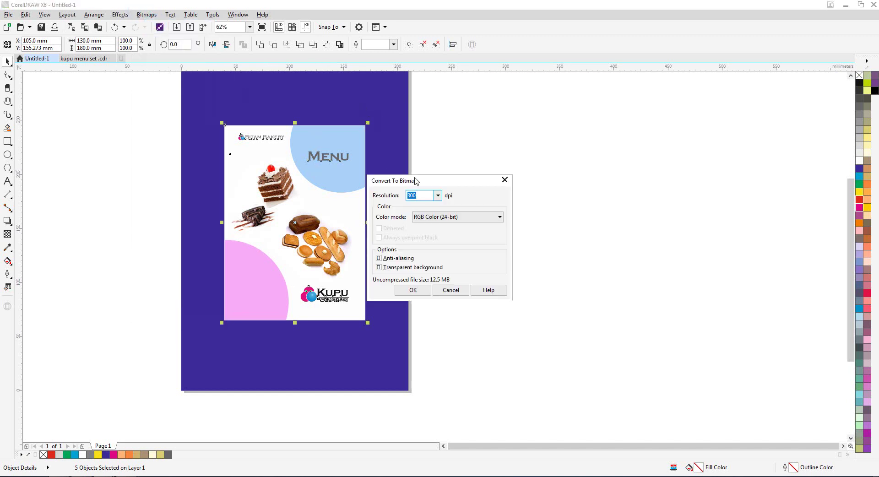
pyautogui.moveTo(412, 179); pyautogui.dragTo(491, 156)
pyautogui.click(537, 192)
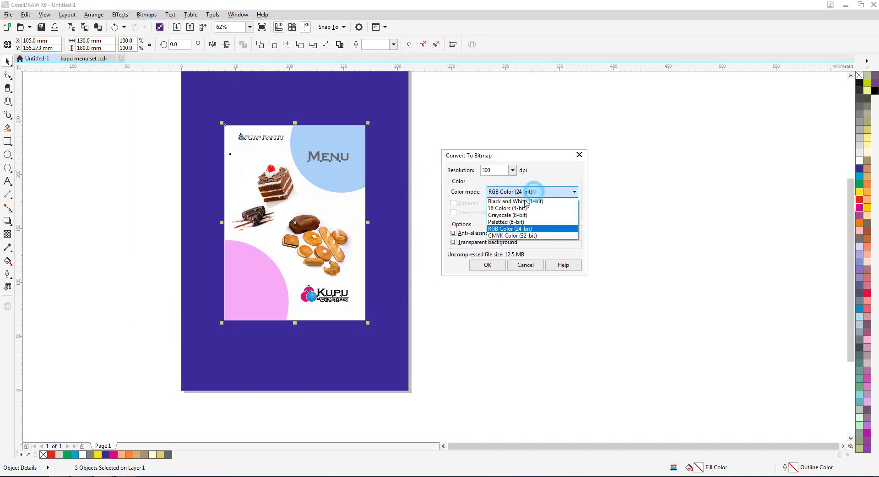
pyautogui.click(504, 235)
pyautogui.moveTo(460, 155); pyautogui.dragTo(526, 151)
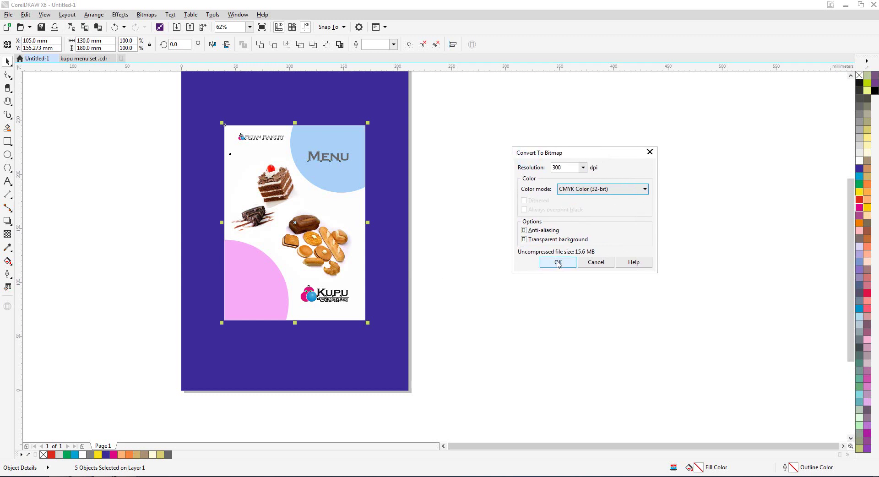
pyautogui.click(557, 260)
# Move the menu cover bitmap to the page's upper left area, centred at about X 74.1 mm, Y 197.6 mm, and inspect it
pyautogui.moveTo(308, 218); pyautogui.dragTo(400, 175)
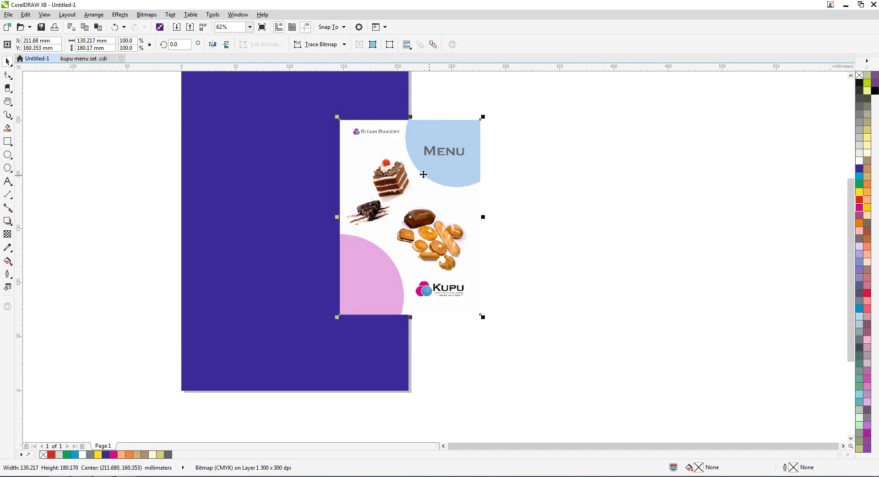
pyautogui.click(569, 224)
pyautogui.scroll(1, 247, 128)
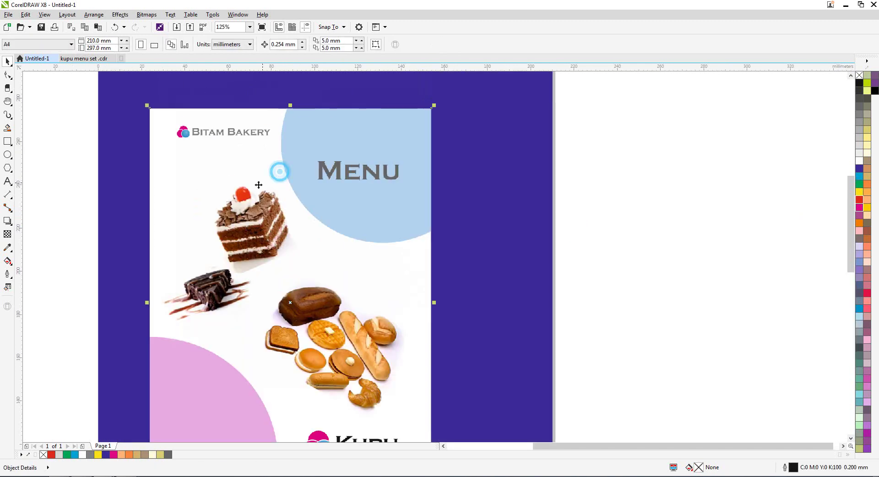
pyautogui.click(269, 193)
pyautogui.scroll(-1, 269, 193)
pyautogui.moveTo(269, 193); pyautogui.dragTo(253, 180)
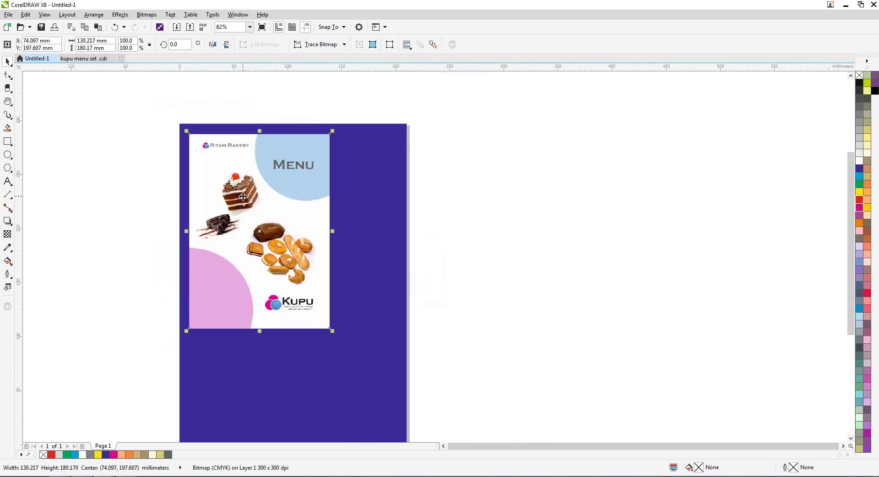
pyautogui.click(537, 202)
pyautogui.click(284, 191)
pyautogui.scroll(2, 224, 159)
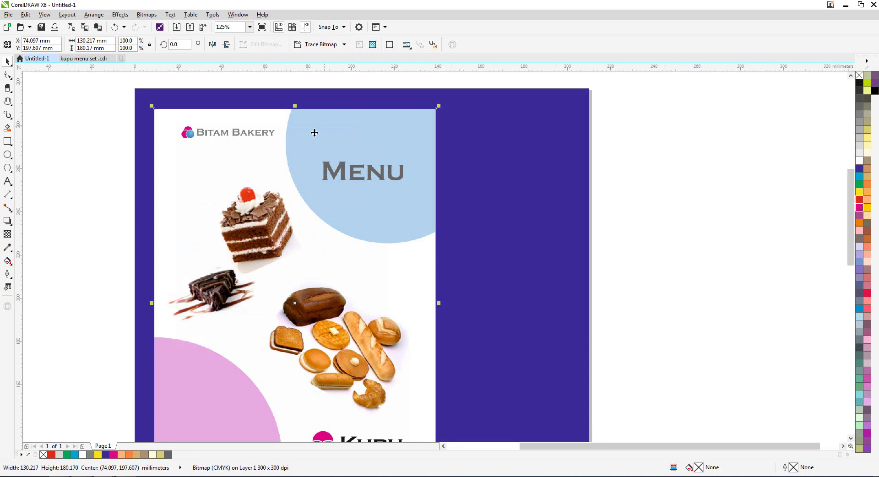
pyautogui.scroll(-2, 314, 134)
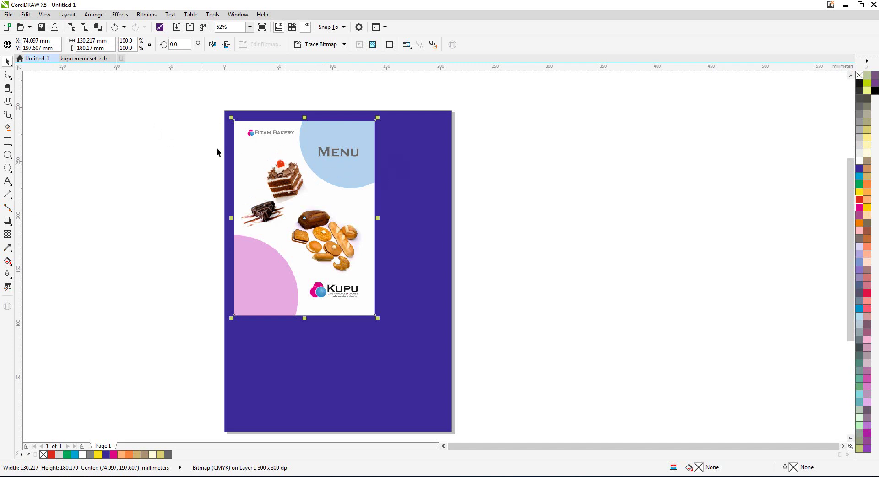
# Inspect the converted menu cover bitmap up close and against the blue page, leaving it selected
pyautogui.scroll(2, 289, 160)
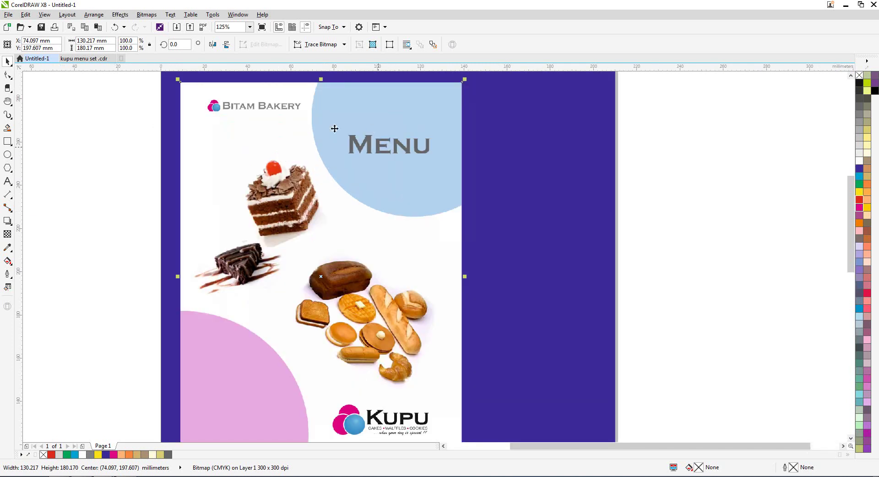
pyautogui.click(8, 14)
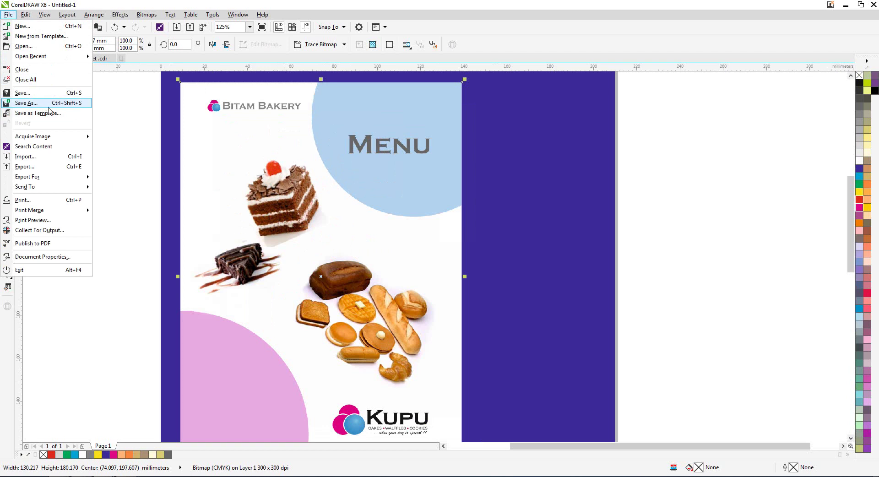
pyautogui.click(675, 198)
pyautogui.scroll(-2, 369, 168)
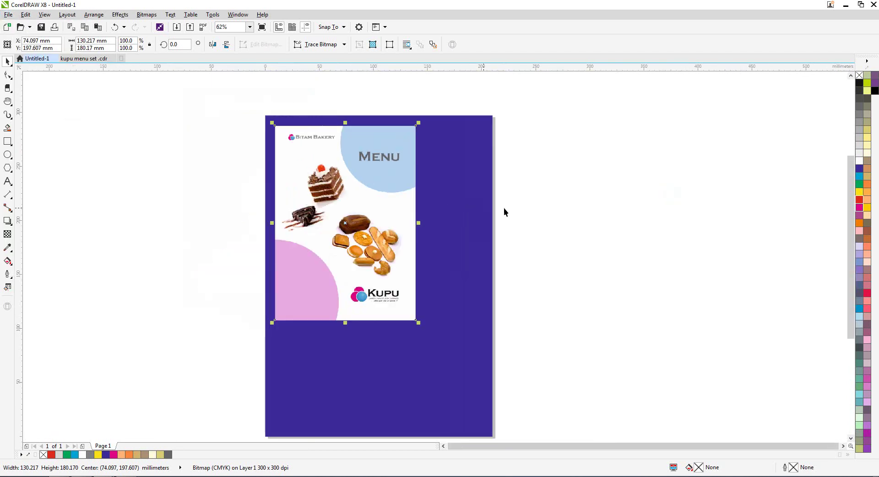
pyautogui.click(352, 167)
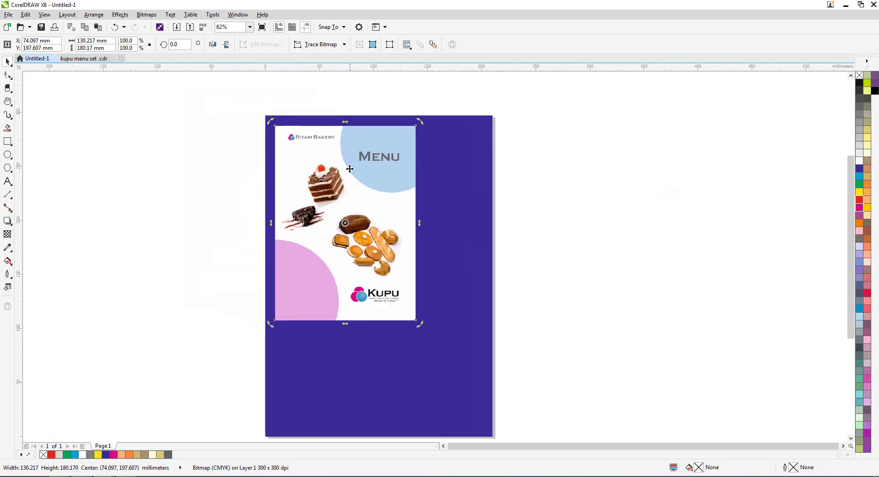
pyautogui.click(607, 171)
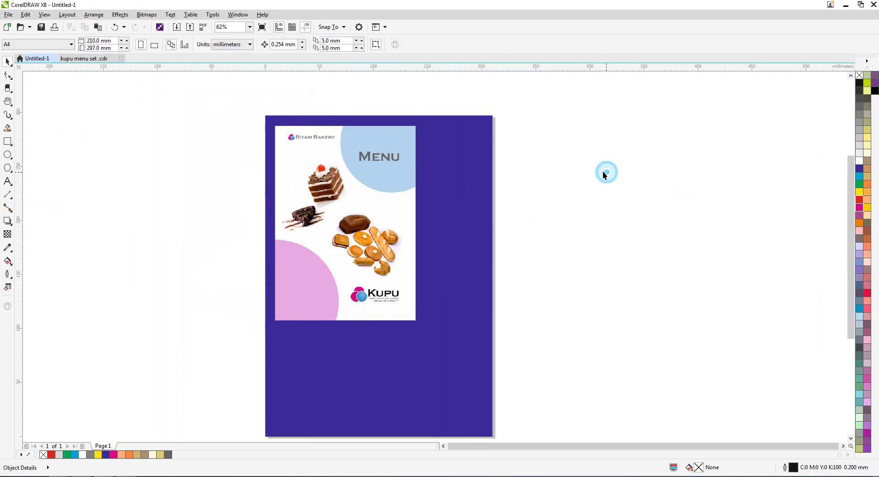
pyautogui.click(320, 153)
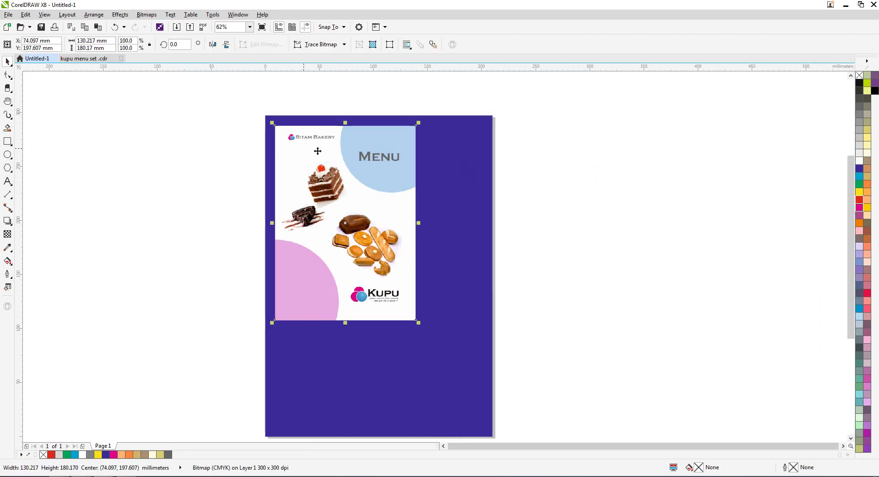
pyautogui.scroll(2, 341, 148)
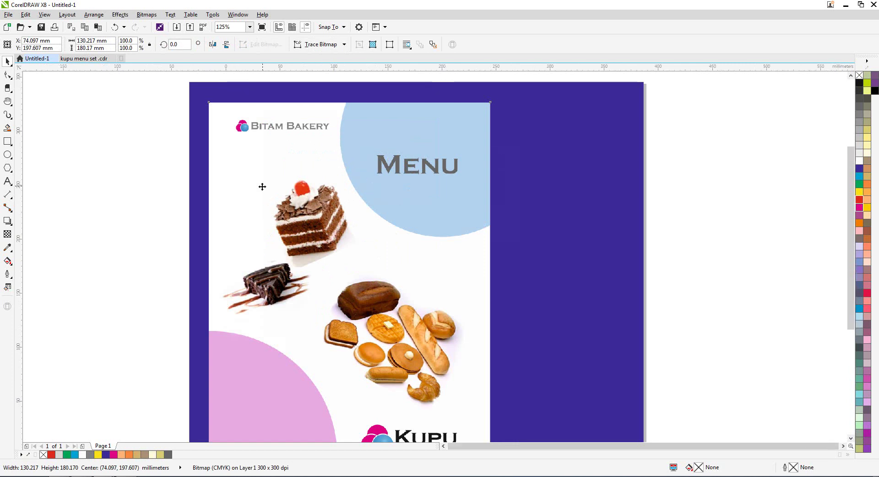
pyautogui.scroll(-2, 263, 186)
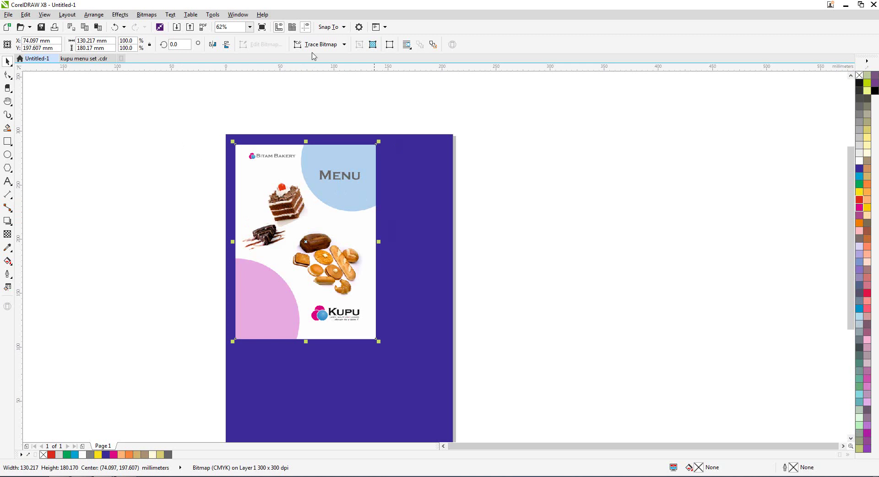
# Check the Convert to Bitmap settings and uncompressed file size for the cover without converting it, and look through the available bitmap effects
pyautogui.click(146, 14)
pyautogui.click(172, 26)
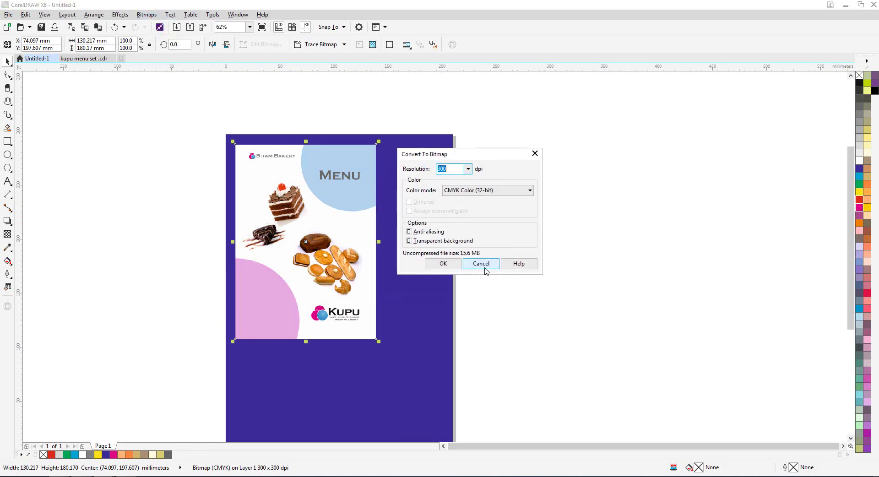
pyautogui.click(482, 264)
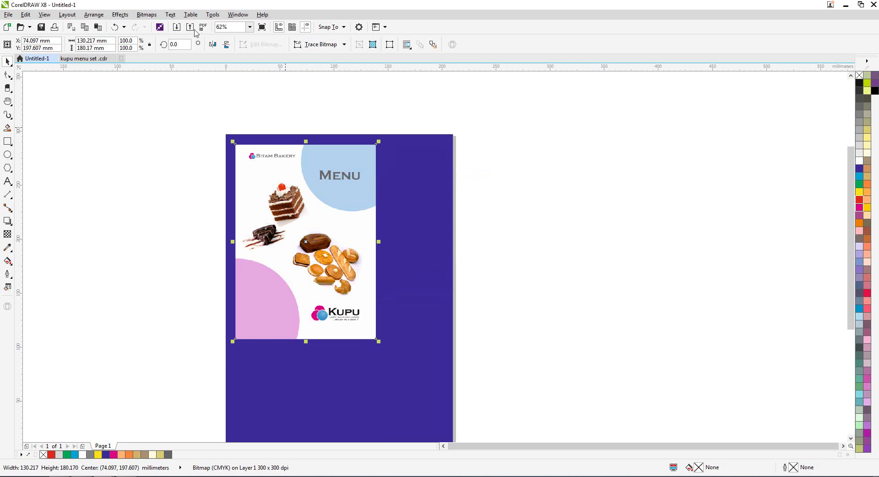
pyautogui.click(147, 15)
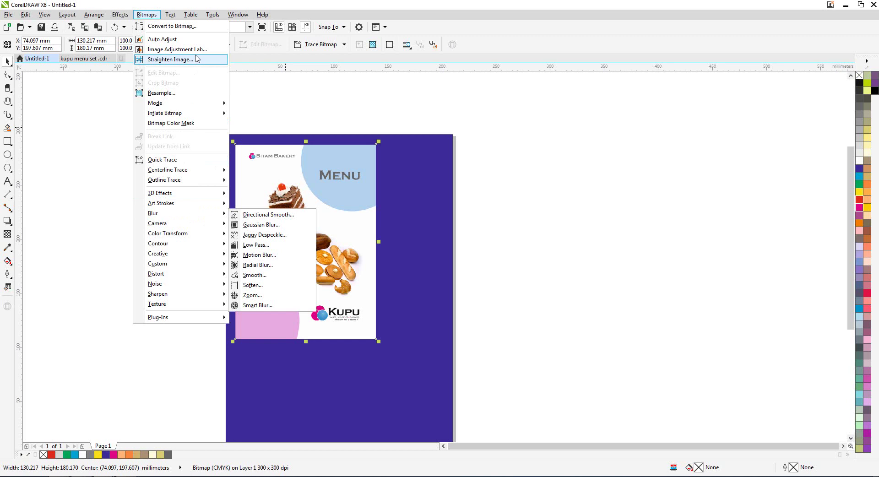
pyautogui.click(586, 181)
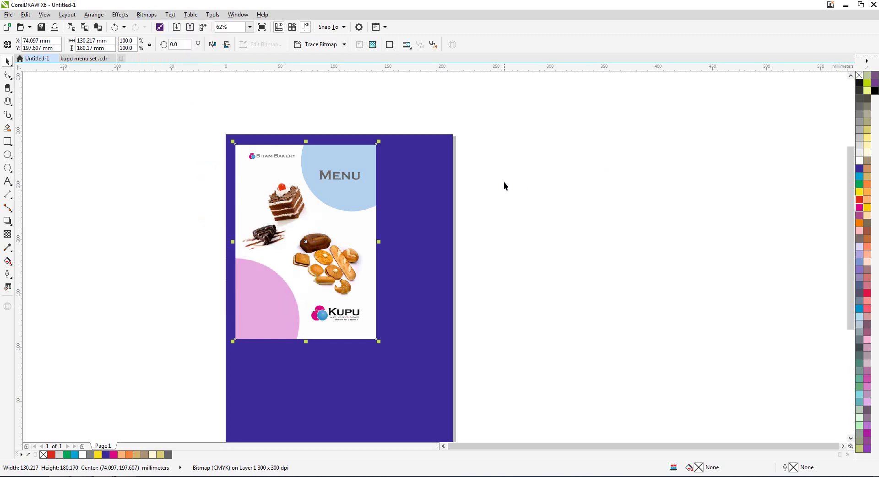